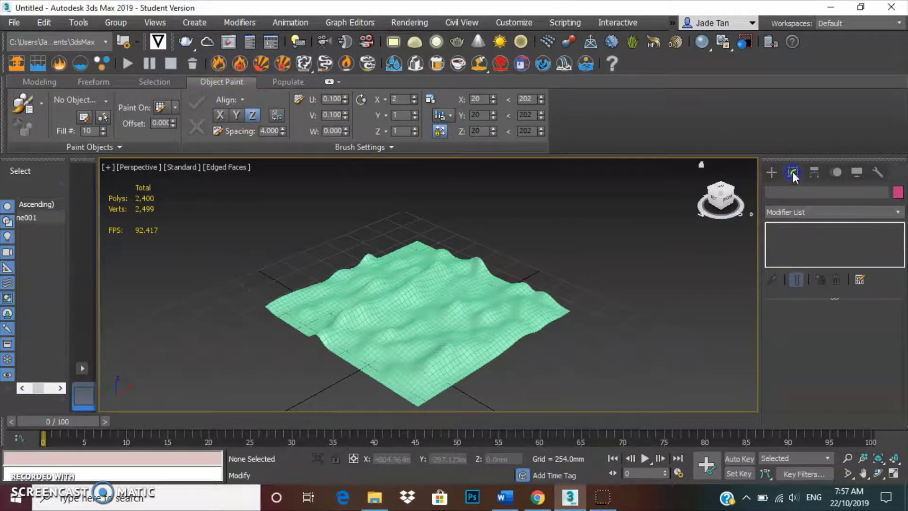
# Create a Big Yucca from the AEC Extended foliage objects on the empty ground beside the terrain plane
pyautogui.click(772, 173)
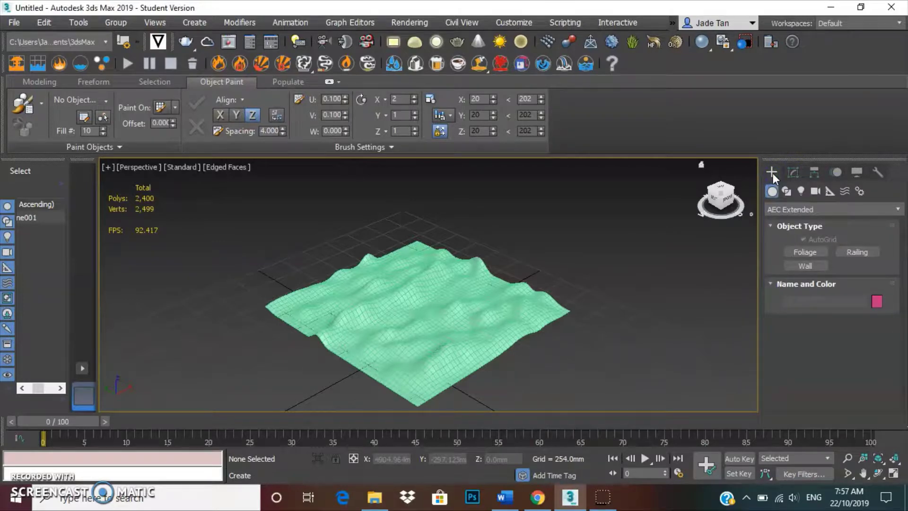
pyautogui.click(808, 210)
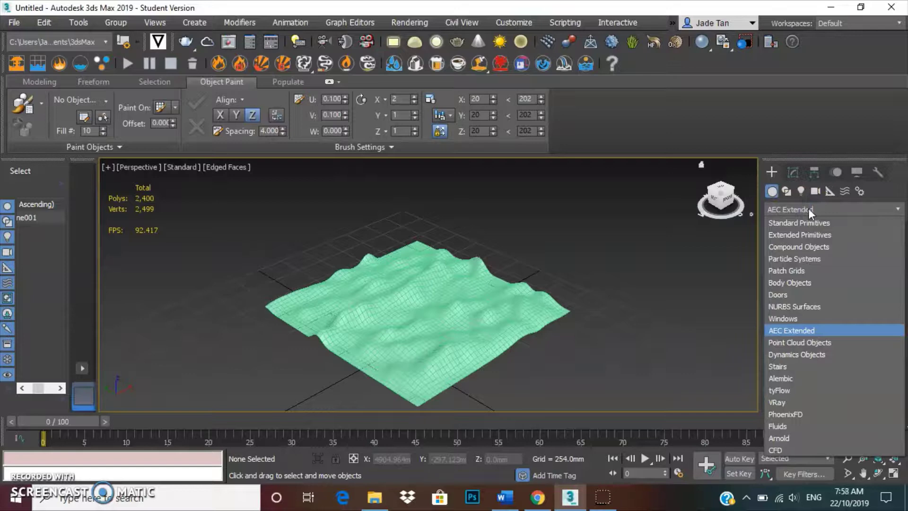
pyautogui.click(811, 332)
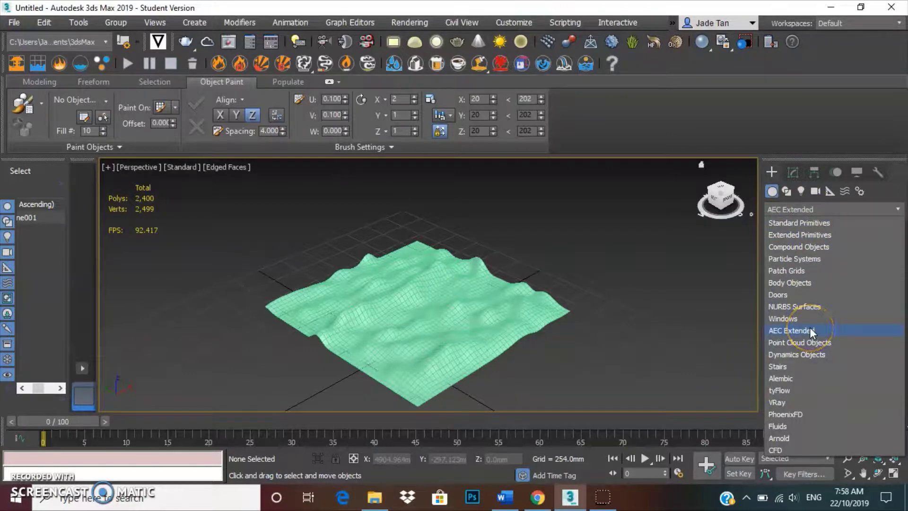
pyautogui.click(810, 330)
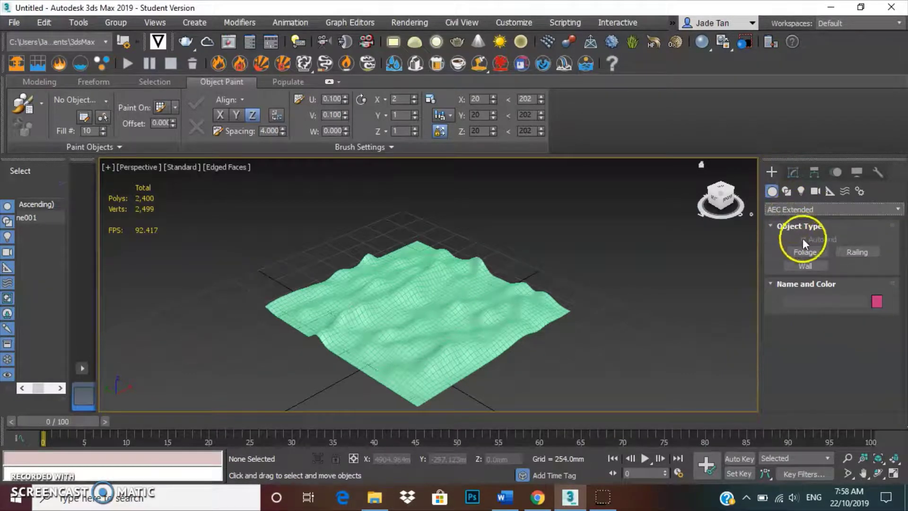
pyautogui.click(816, 250)
pyautogui.scroll(-4, 876, 357)
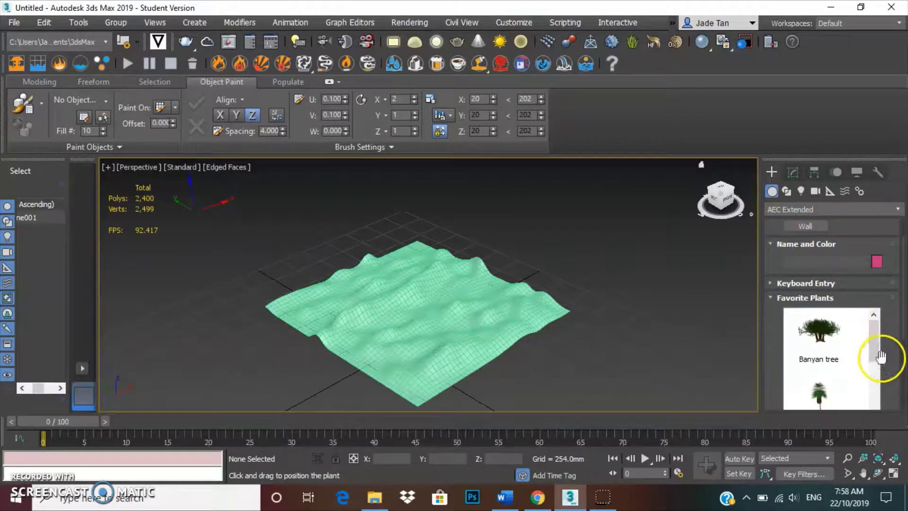
pyautogui.scroll(-3, 869, 364)
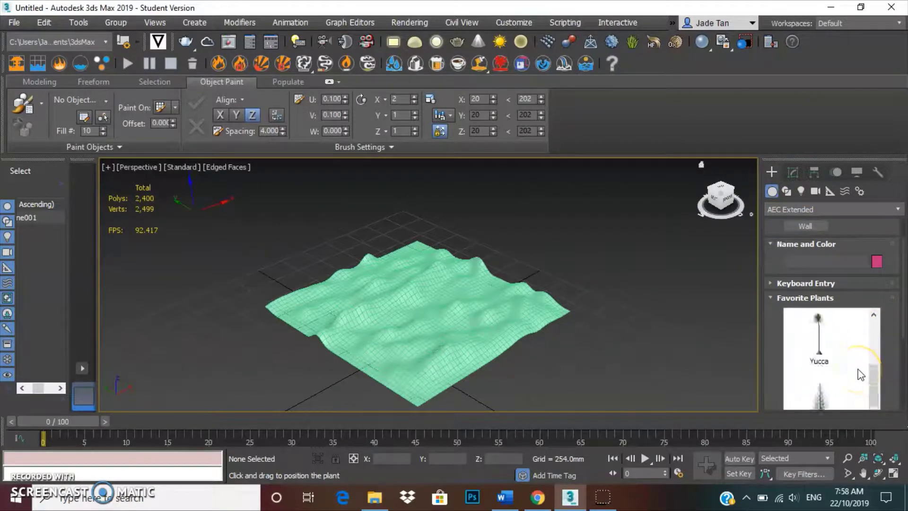
pyautogui.scroll(-1, 861, 375)
pyautogui.click(852, 361)
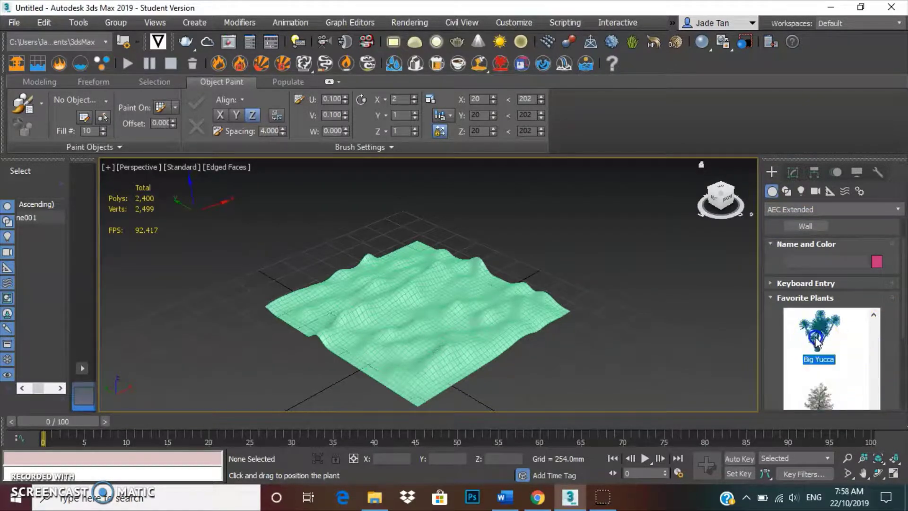
pyautogui.click(240, 260)
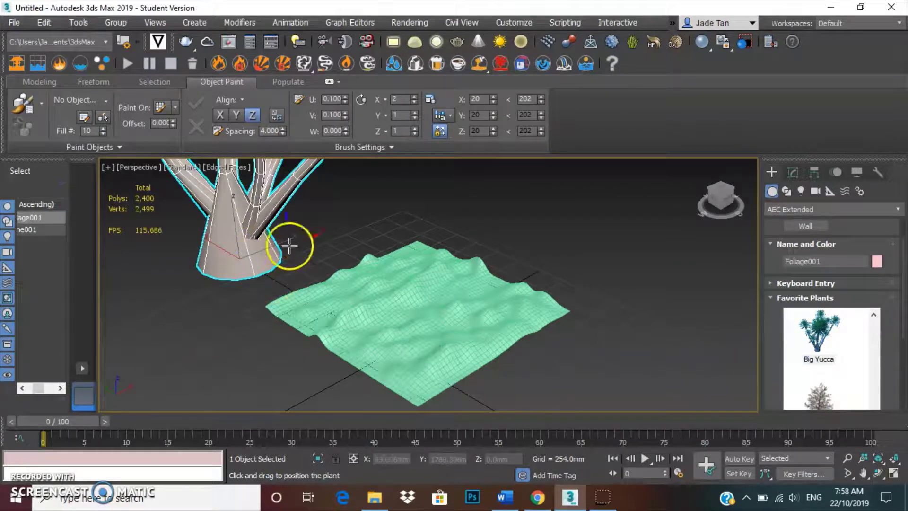
# Set the yucca's height to 548.64 mm and its seed to 9024784
pyautogui.scroll(-4, 888, 375)
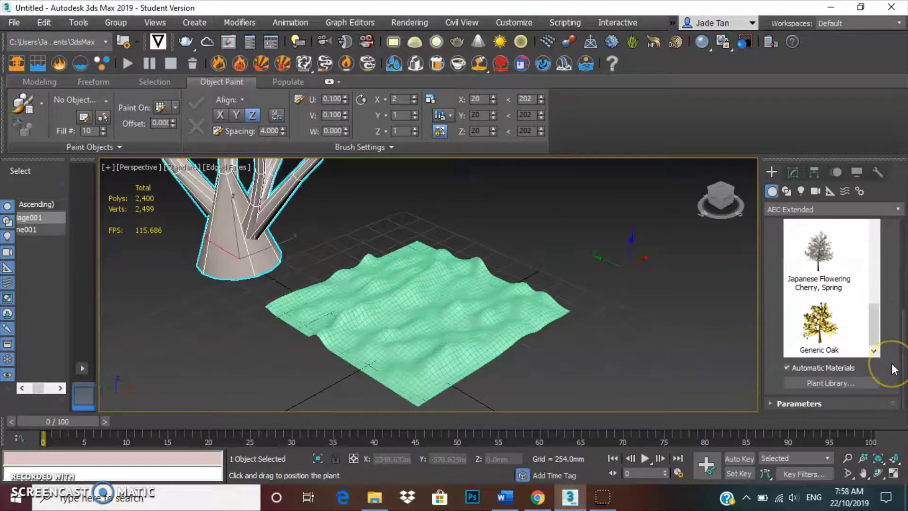
pyautogui.click(869, 384)
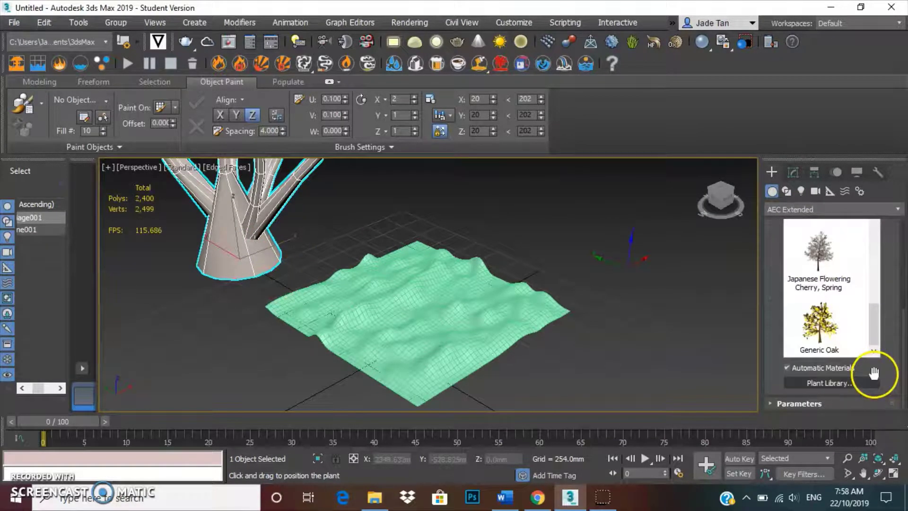
pyautogui.click(845, 403)
pyautogui.scroll(1, 878, 284)
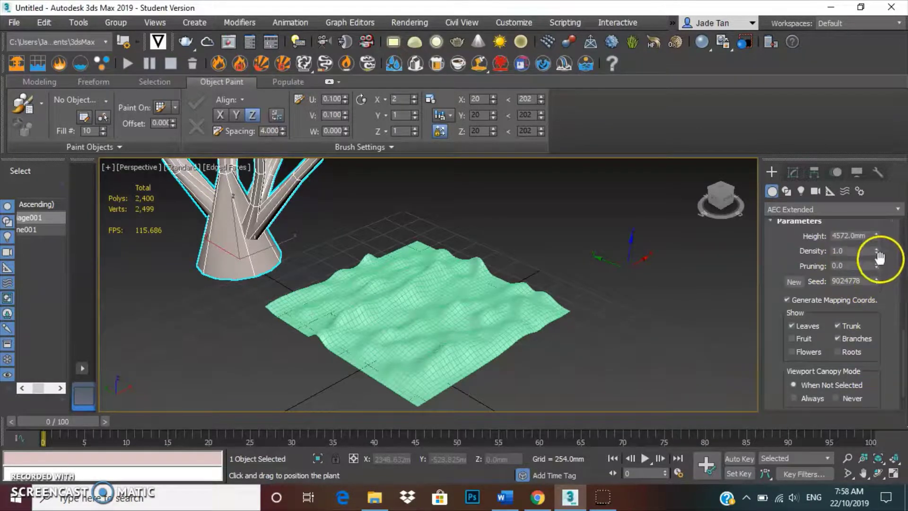
pyautogui.moveTo(878, 237); pyautogui.dragTo(877, 280)
pyautogui.click(878, 279)
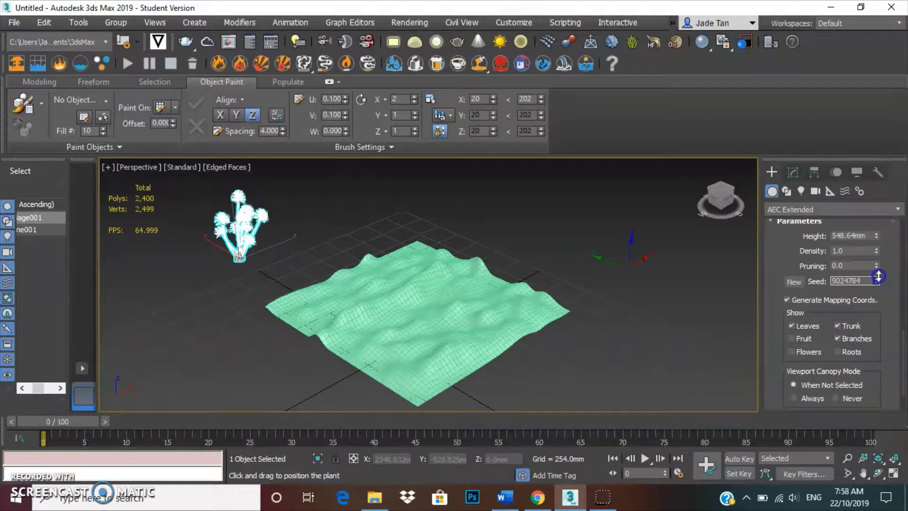
# Undo the stray second yucca and move the remaining one along its Y axis toward the terrain, to about Y 1592 mm
pyautogui.scroll(3, 258, 236)
pyautogui.scroll(-3, 267, 237)
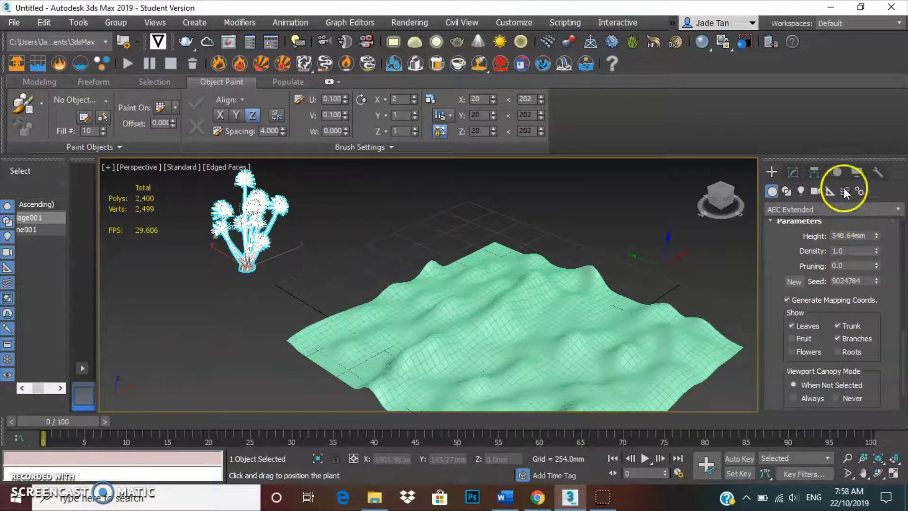
pyautogui.click(318, 240)
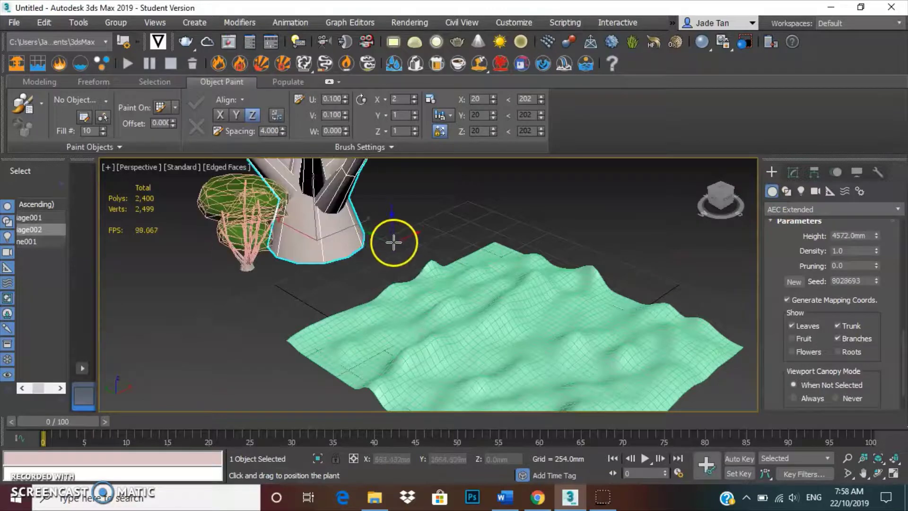
pyautogui.hotkey('ctrl', 'z')
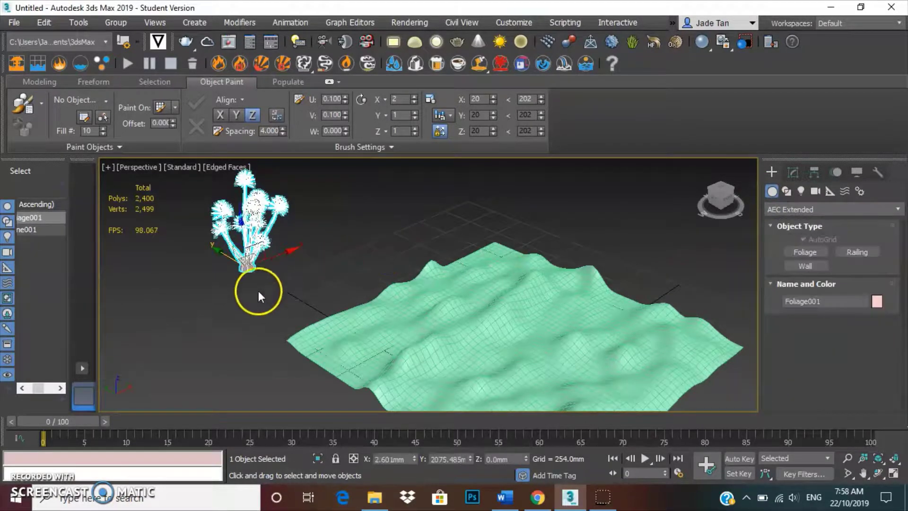
pyautogui.moveTo(219, 249); pyautogui.dragTo(283, 277)
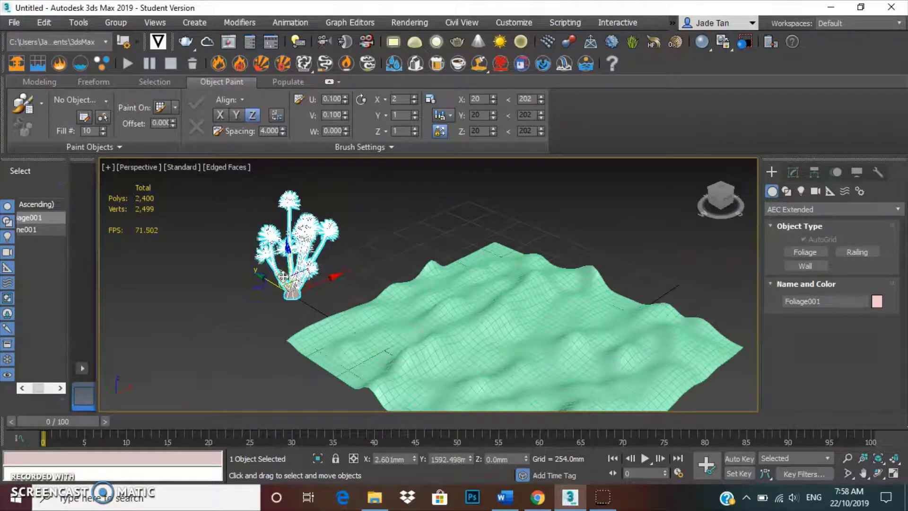
# Use Object Paint with the selected yucca to paint eleven individual copies scattered across the terrain plane
pyautogui.click(41, 106)
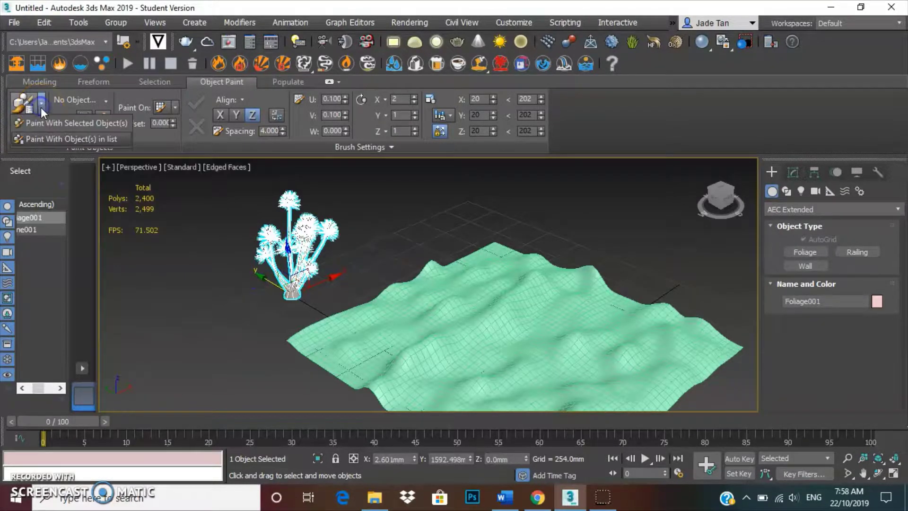
pyautogui.click(53, 126)
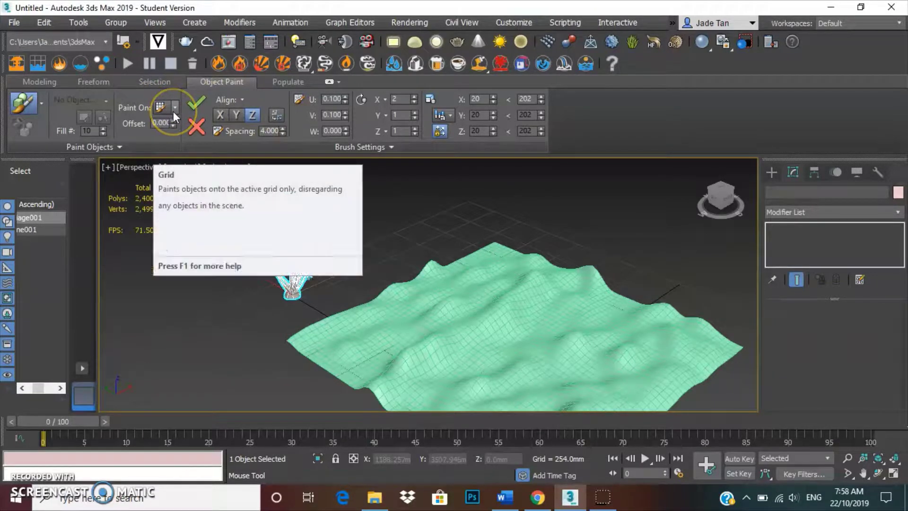
pyautogui.click(49, 114)
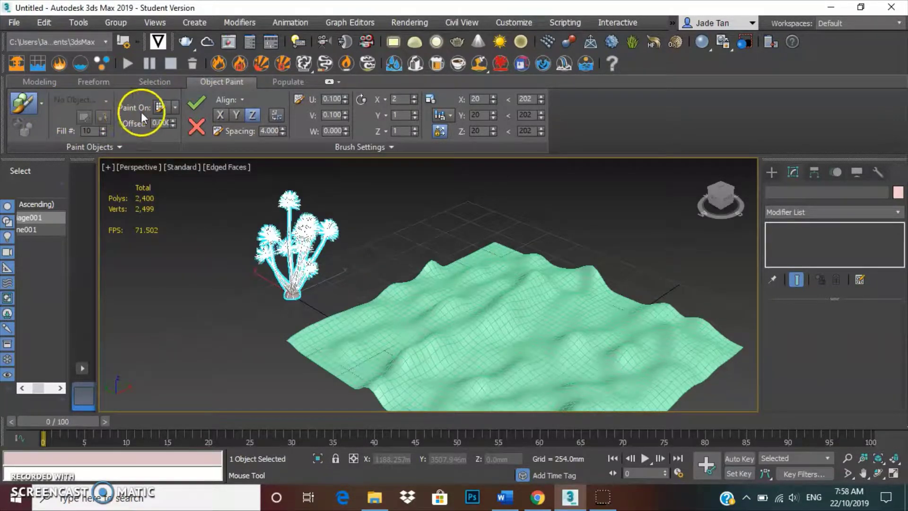
pyautogui.click(341, 330)
pyautogui.click(430, 273)
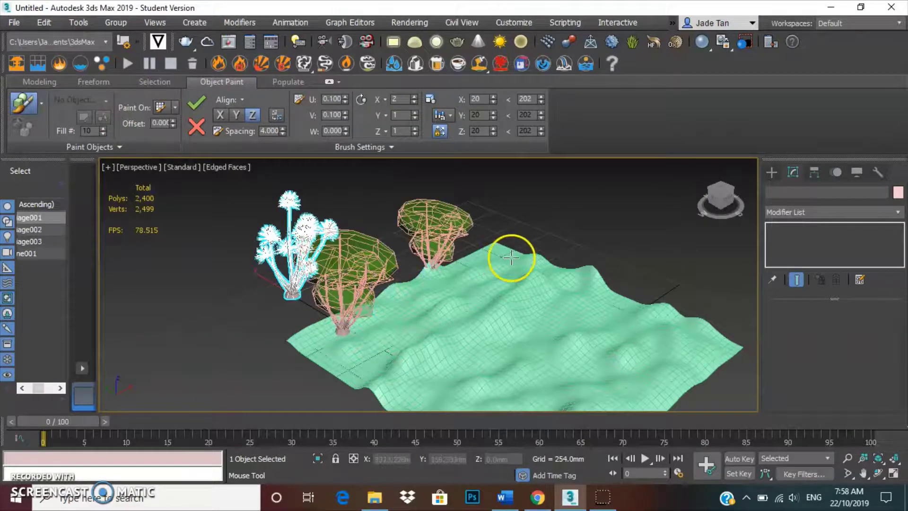
pyautogui.click(511, 257)
pyautogui.click(497, 318)
pyautogui.click(417, 353)
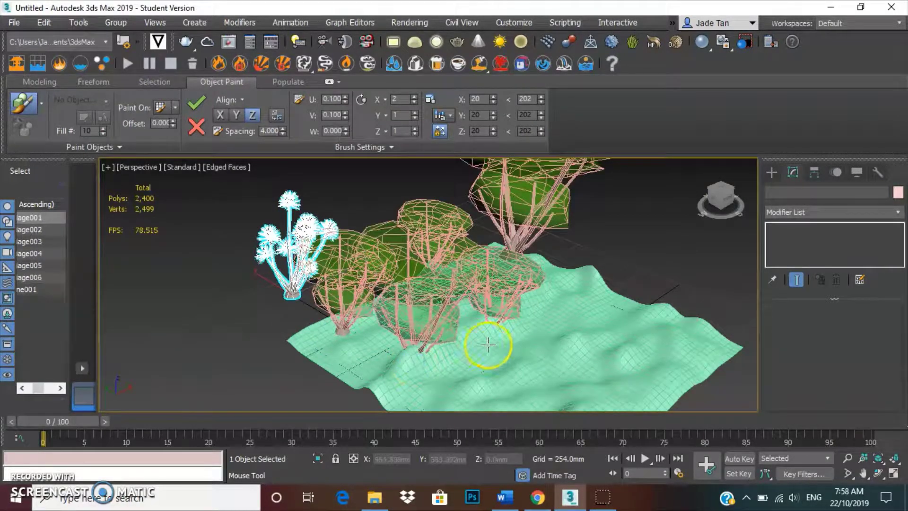
pyautogui.click(516, 345)
pyautogui.click(643, 307)
pyautogui.click(674, 345)
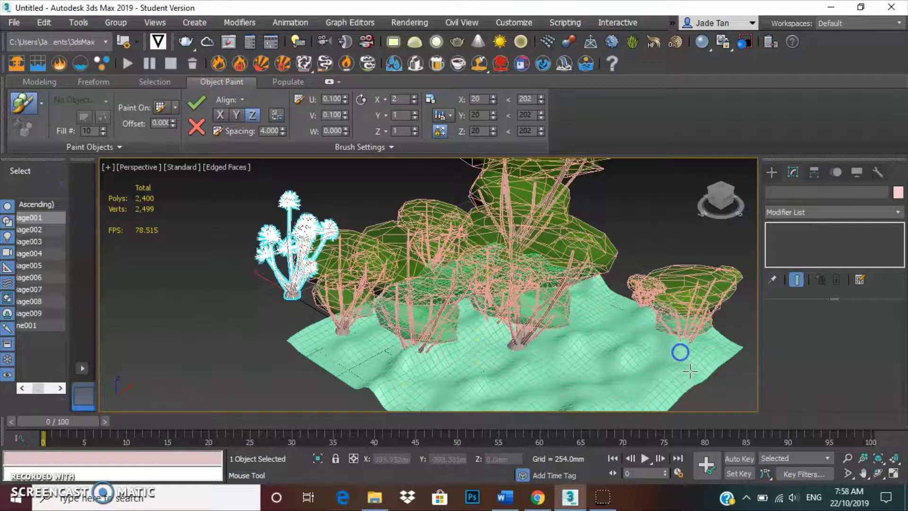
pyautogui.click(631, 364)
pyautogui.click(462, 387)
pyautogui.click(565, 376)
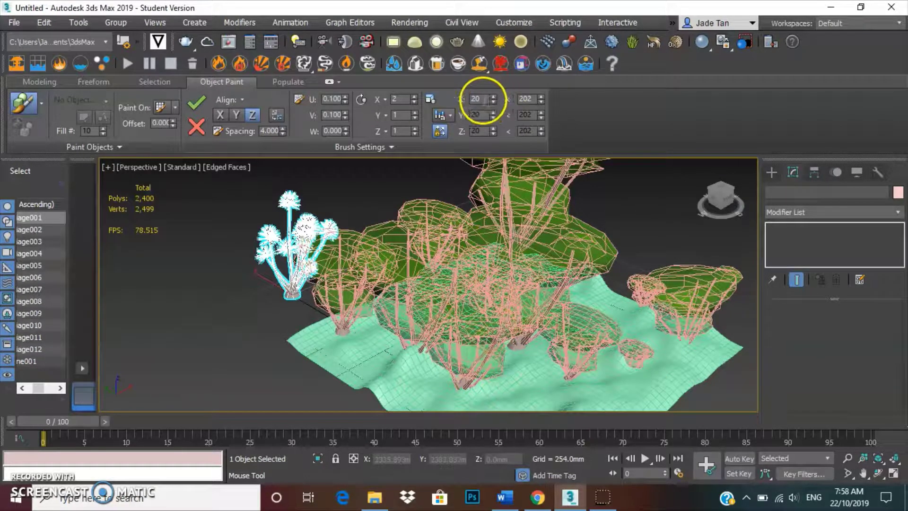
# Try the Ramp scaling type on the painted yuccas, then switch the scaling back to Random
pyautogui.click(450, 115)
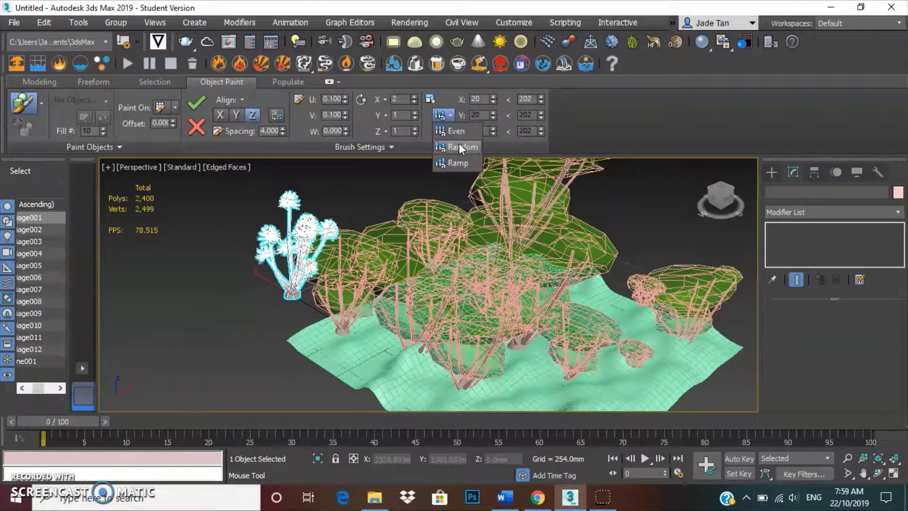
pyautogui.moveTo(450, 113); pyautogui.dragTo(457, 158)
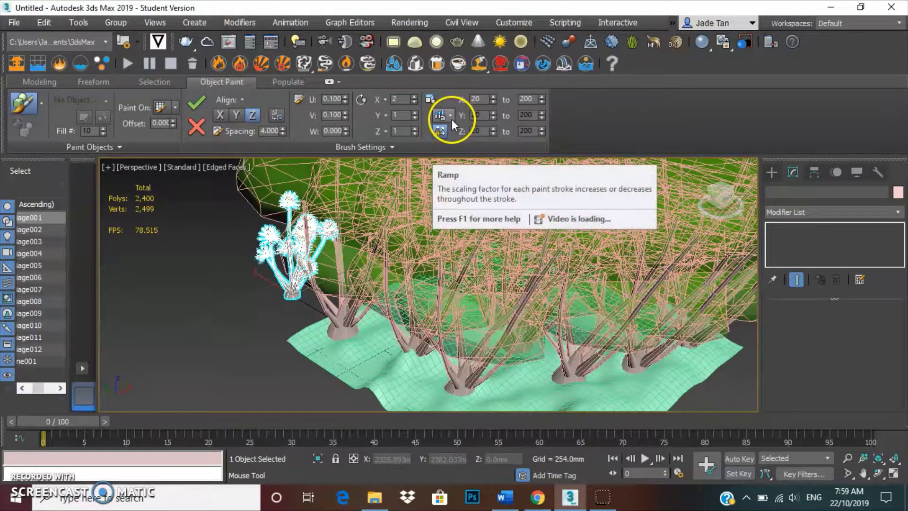
pyautogui.moveTo(452, 121); pyautogui.dragTo(456, 147)
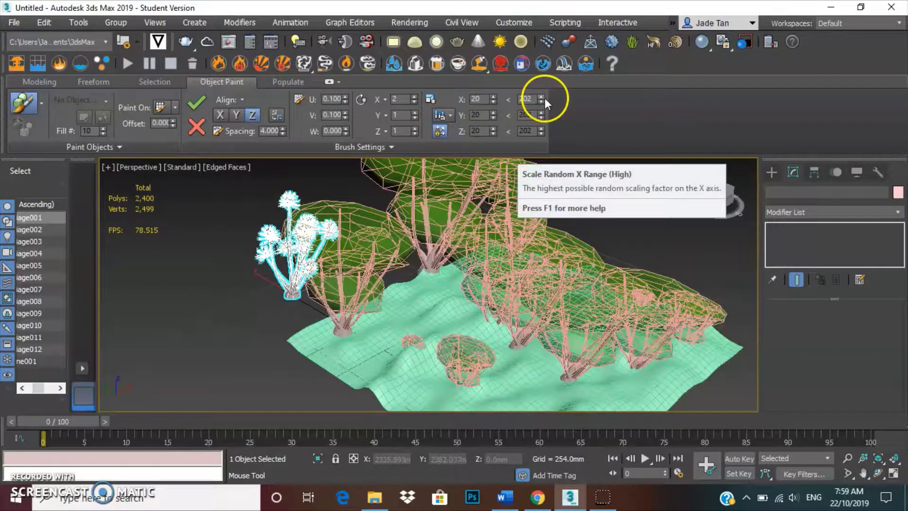
# Set the paint brush's upper random scale limit to 173 and its rotation to X 13, Y 7 and Z 16
pyautogui.moveTo(545, 98)
pyautogui.mouseDown()
pyautogui.moveTo(545, 87)
pyautogui.moveTo(546, 111)
pyautogui.mouseUp()
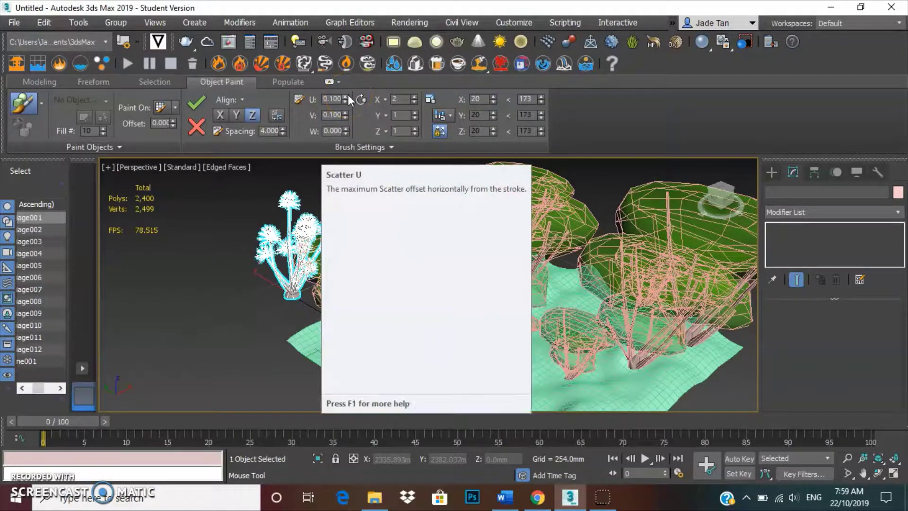
pyautogui.moveTo(416, 97); pyautogui.dragTo(415, 84)
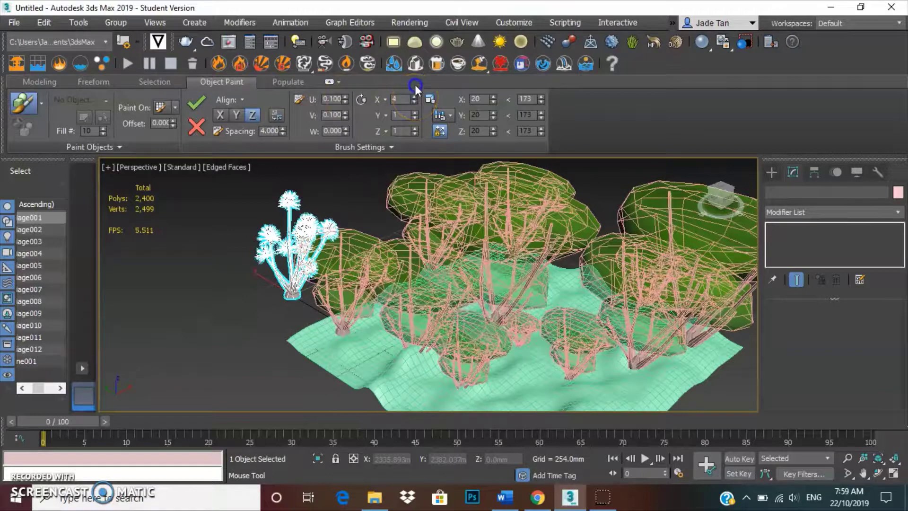
pyautogui.click(415, 115)
pyautogui.click(415, 115)
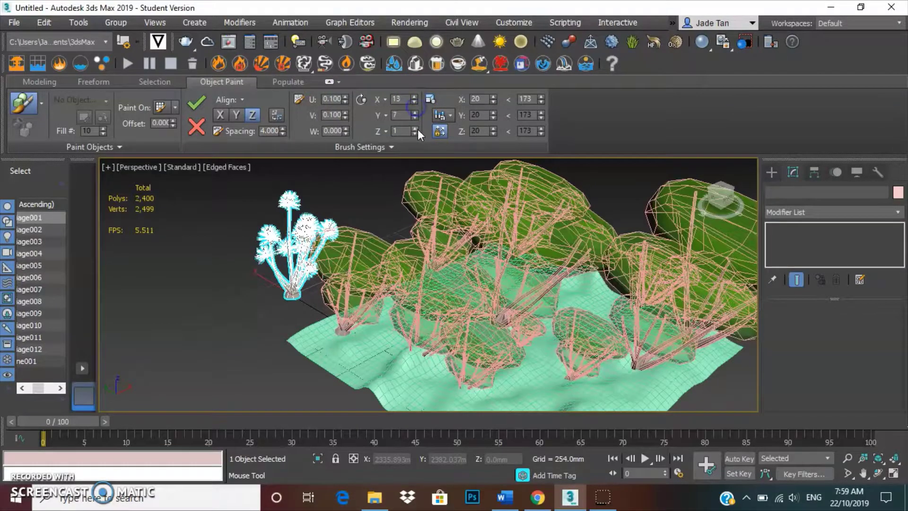
pyautogui.click(416, 128)
pyautogui.moveTo(416, 126); pyautogui.dragTo(415, 110)
# Render the Perspective view, examine the painted yuccas on the terrain up close, and close the rendered frame
pyautogui.scroll(3, 427, 294)
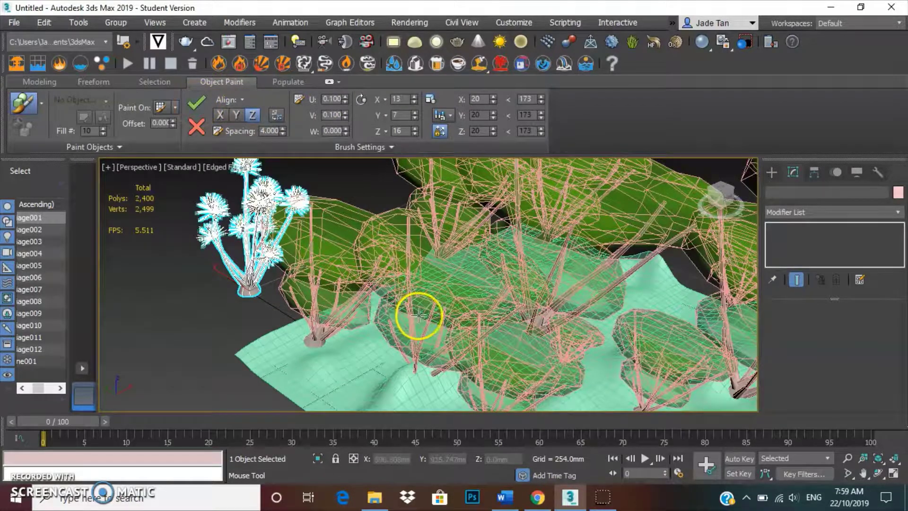
pyautogui.scroll(-5, 412, 272)
pyautogui.scroll(3, 420, 275)
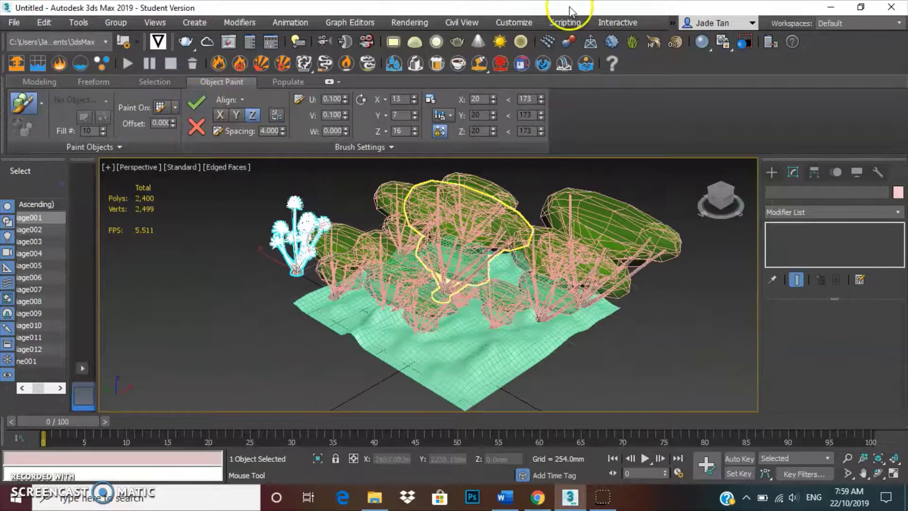
pyautogui.click(419, 22)
pyautogui.click(412, 41)
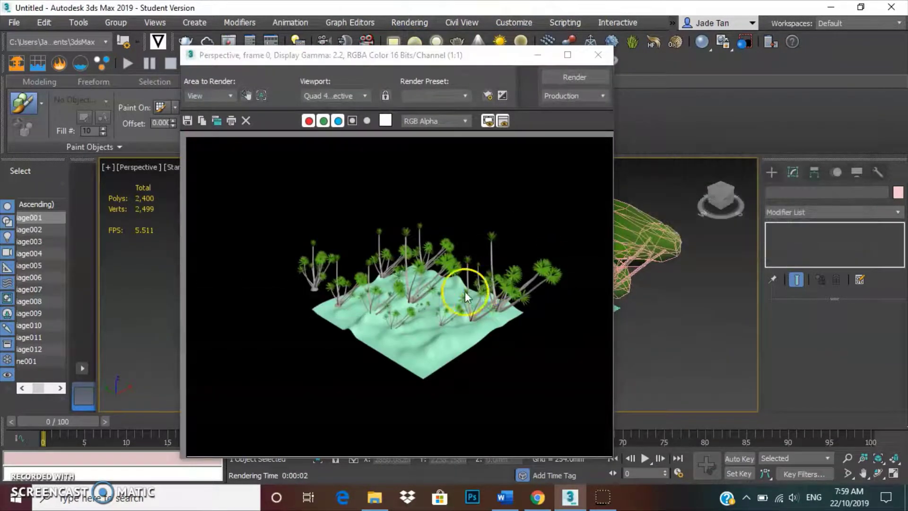
pyautogui.scroll(2, 386, 305)
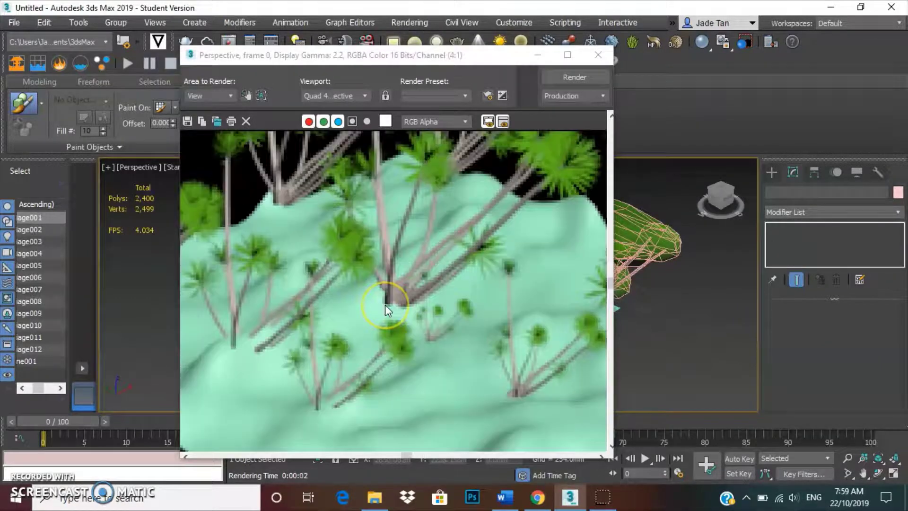
pyautogui.scroll(-2, 385, 305)
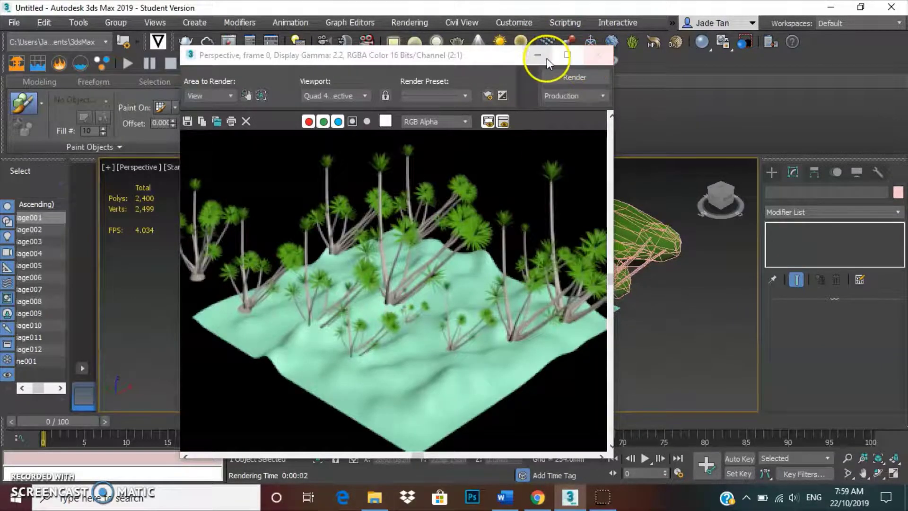
pyautogui.click(597, 55)
pyautogui.scroll(2, 560, 267)
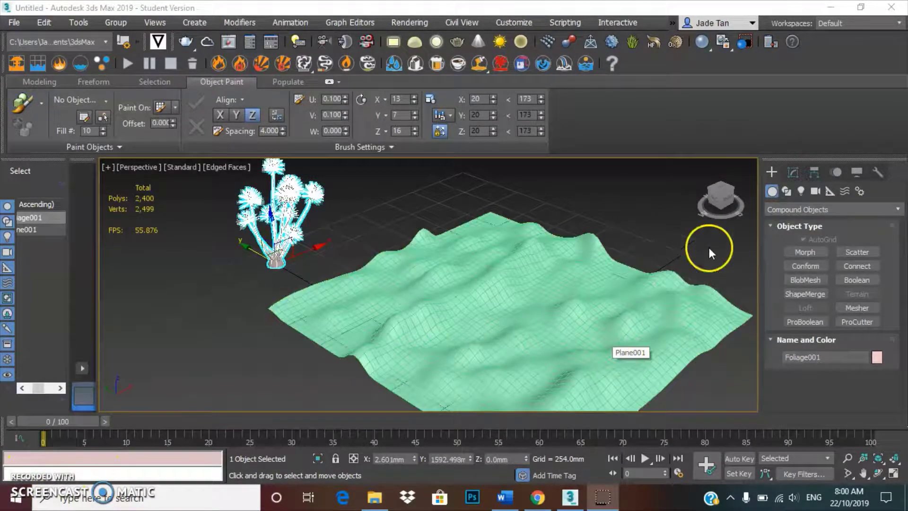
# Create a Scatter compound object from the selected yucca, using the terrain plane as an instanced distribution object
pyautogui.click(788, 210)
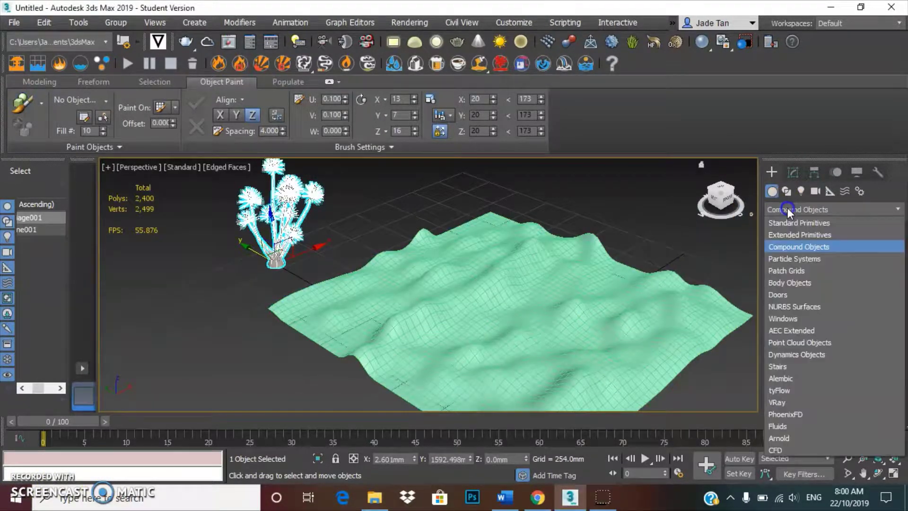
pyautogui.click(814, 245)
pyautogui.click(855, 252)
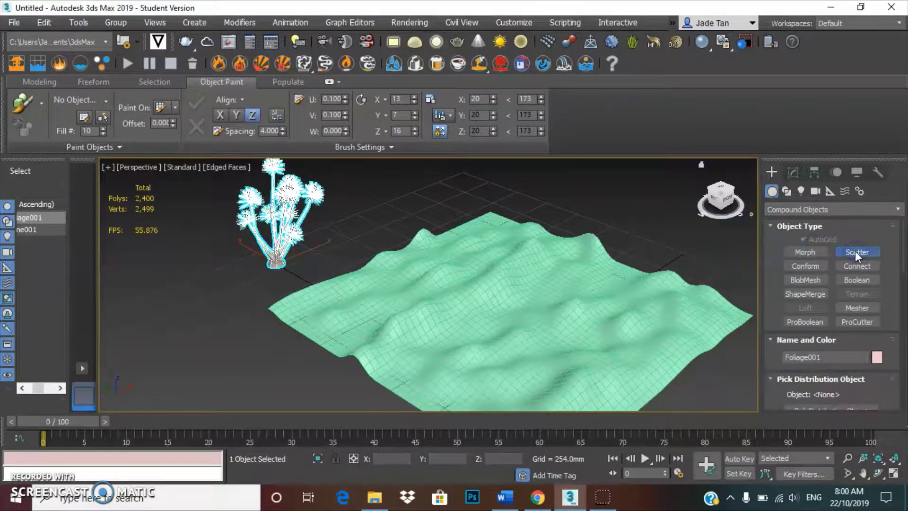
pyautogui.scroll(-1, 899, 343)
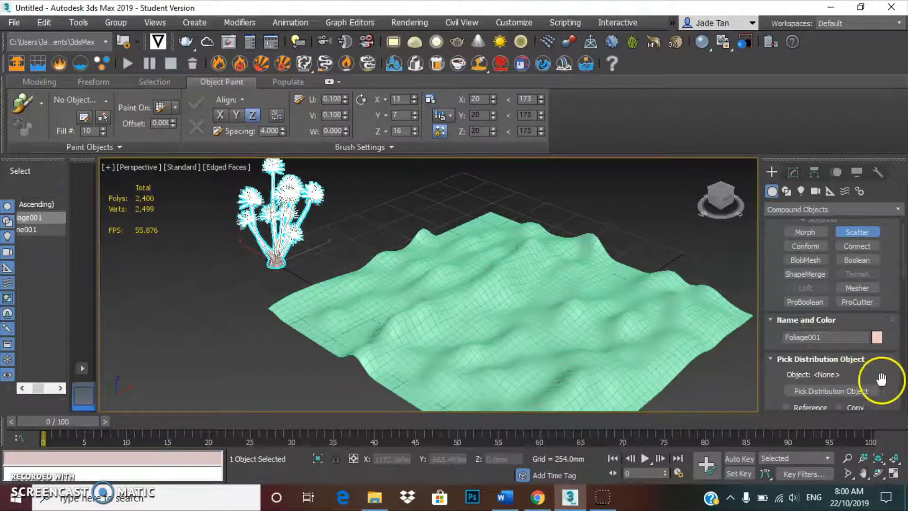
pyautogui.scroll(-1, 893, 359)
pyautogui.scroll(-2, 893, 360)
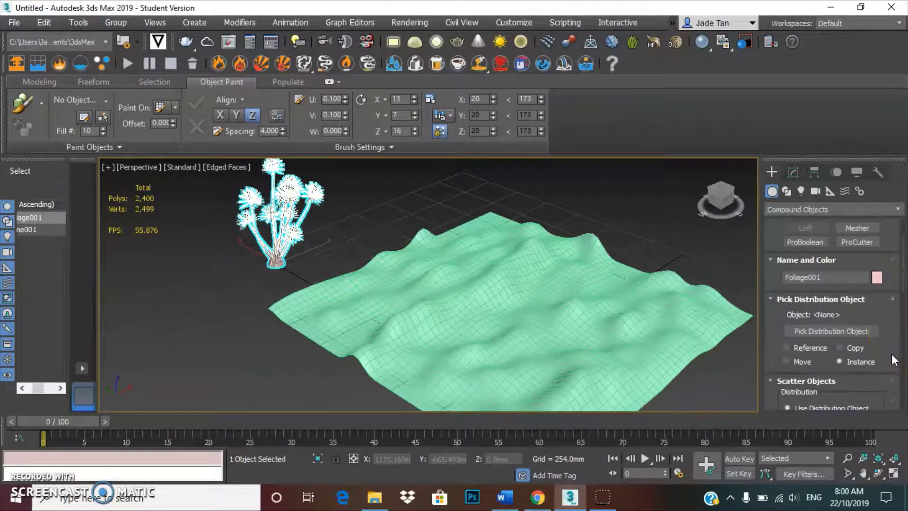
pyautogui.click(871, 331)
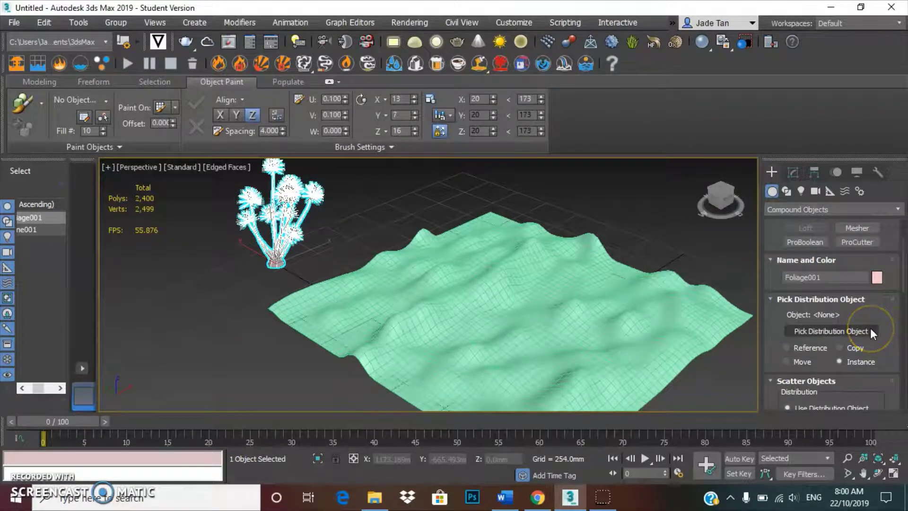
pyautogui.click(870, 331)
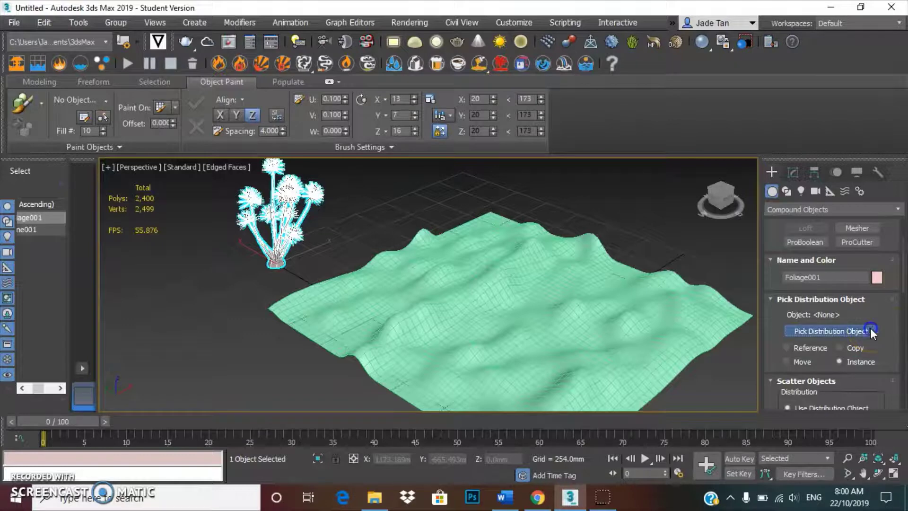
pyautogui.click(679, 359)
# Set the scatter's source object to 14 duplicates at a base scale of 75.5%
pyautogui.scroll(-3, 527, 335)
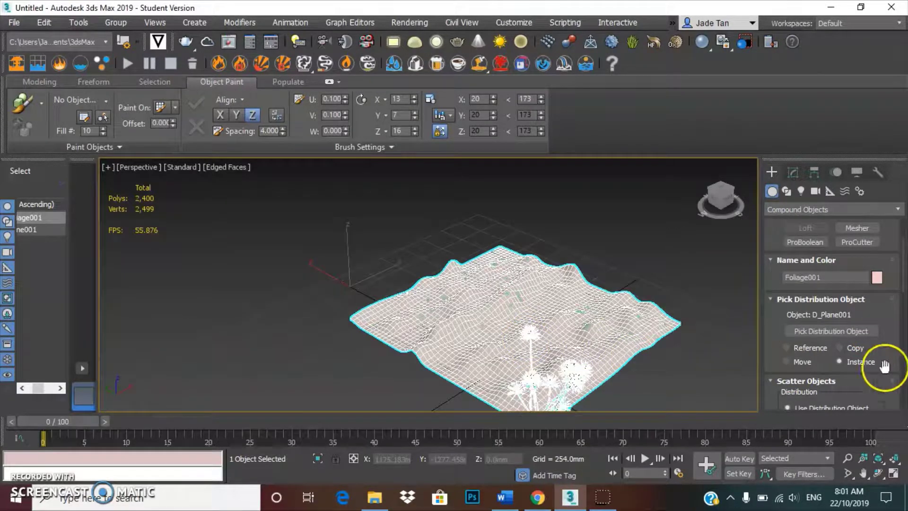
pyautogui.scroll(-3, 874, 365)
pyautogui.scroll(-2, 872, 342)
pyautogui.scroll(-3, 884, 366)
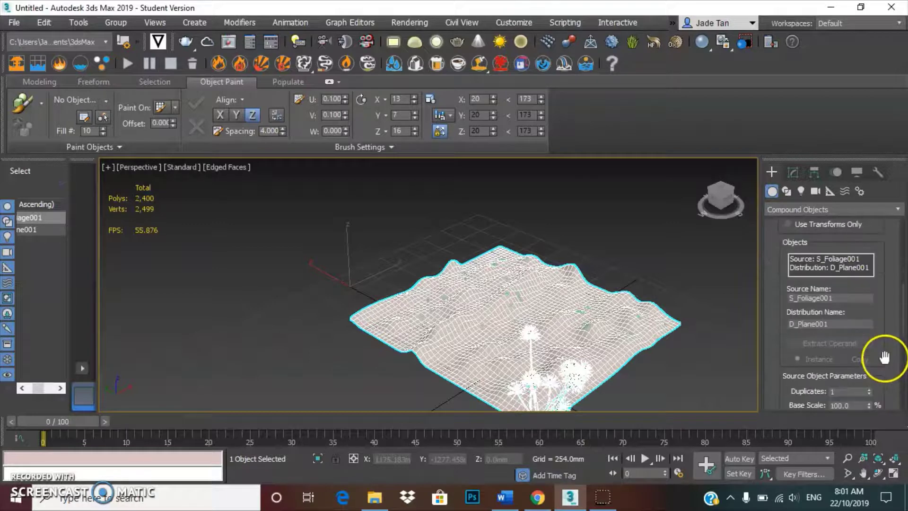
pyautogui.scroll(-2, 887, 358)
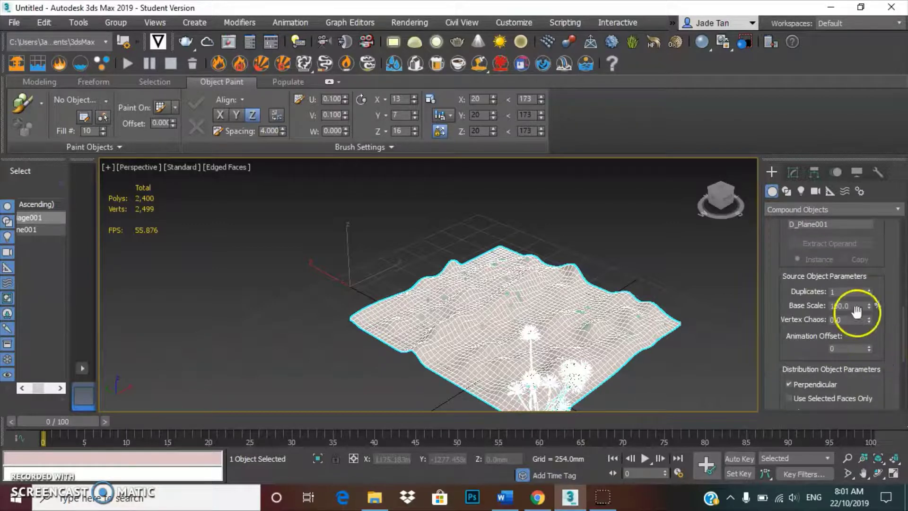
pyautogui.scroll(3, 620, 378)
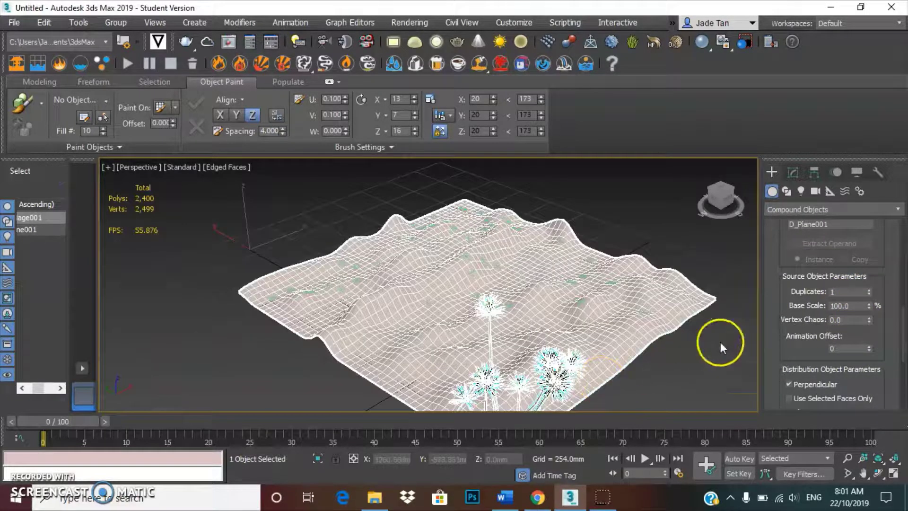
pyautogui.click(871, 291)
pyautogui.click(872, 291)
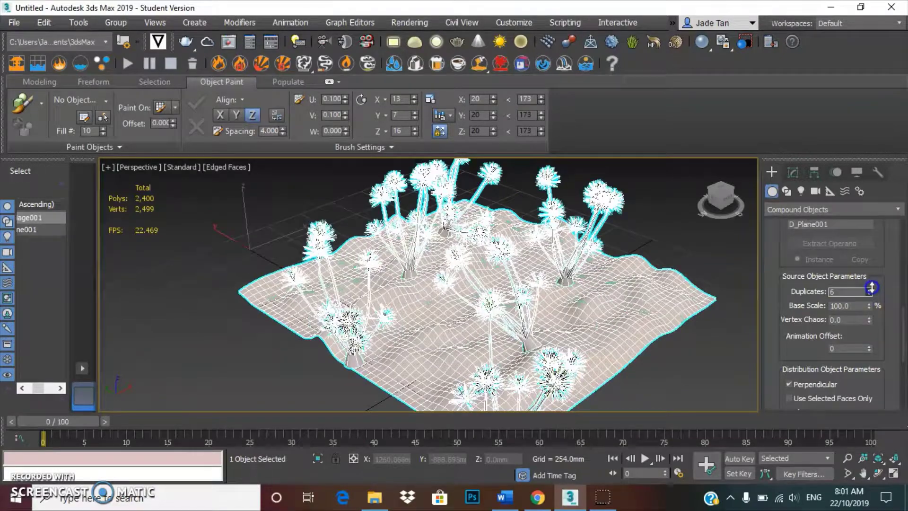
pyautogui.click(872, 293)
pyautogui.click(872, 293)
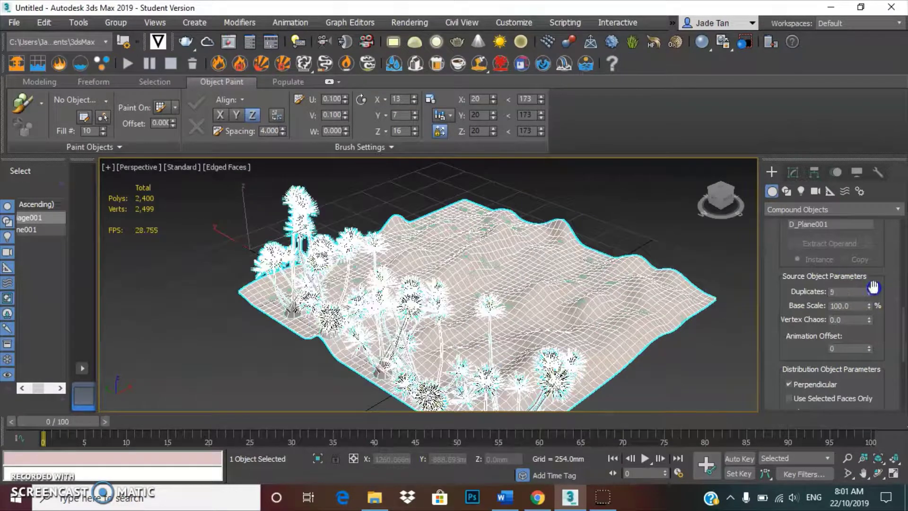
pyautogui.moveTo(870, 308); pyautogui.dragTo(850, 472)
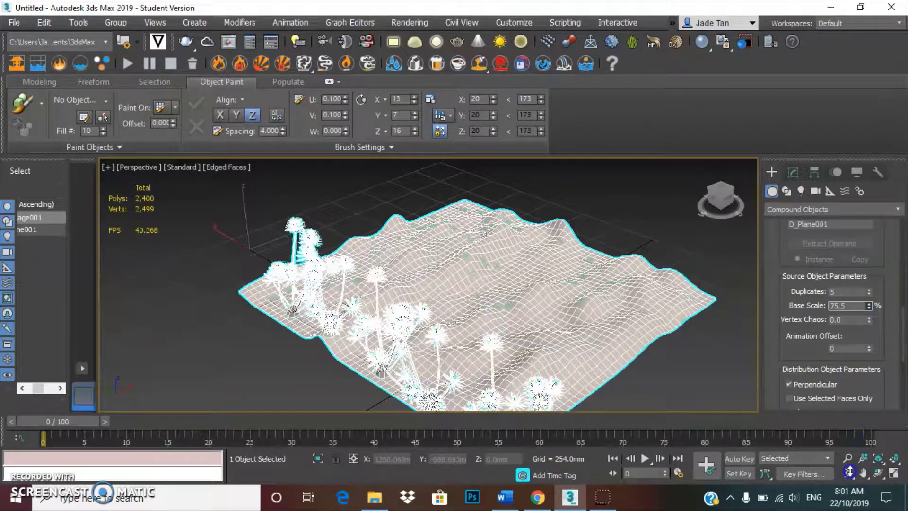
pyautogui.click(870, 290)
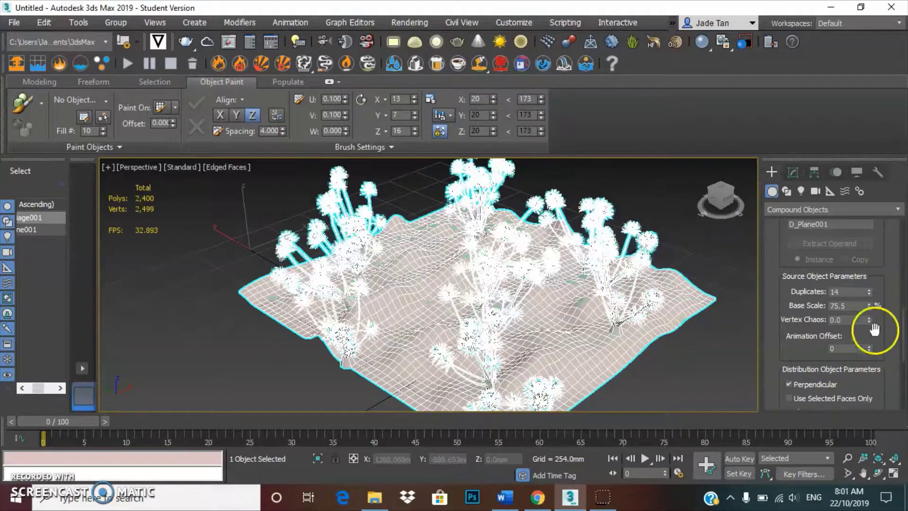
# Raise the scattered yuccas' Vertex Chaos to 0.72, check the foliage up close, and lower it to 0.48
pyautogui.moveTo(870, 315); pyautogui.dragTo(867, 269)
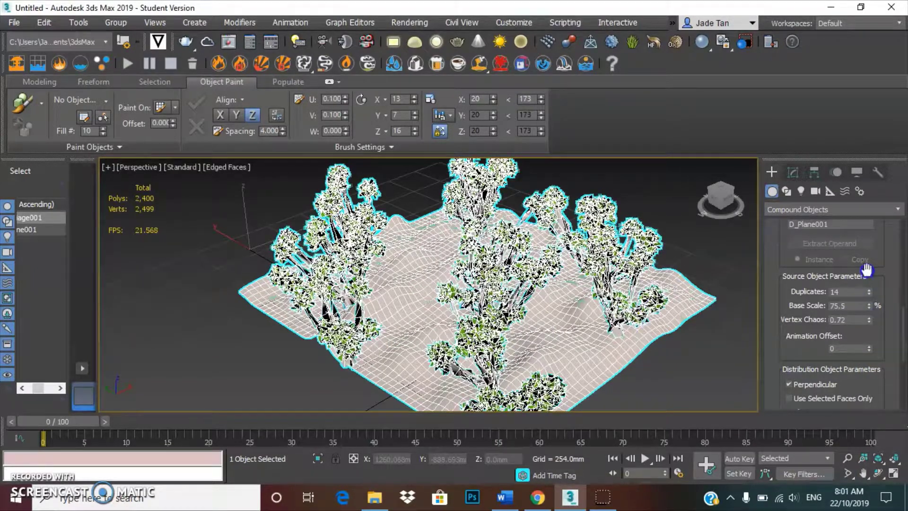
pyautogui.scroll(5, 487, 352)
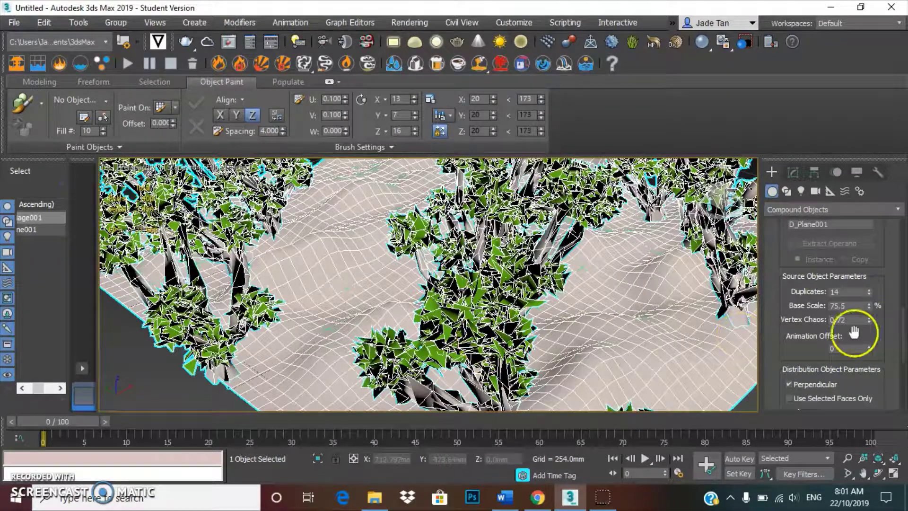
pyautogui.moveTo(871, 322)
pyautogui.mouseDown()
pyautogui.moveTo(866, 361)
pyautogui.moveTo(875, 326)
pyautogui.moveTo(874, 339)
pyautogui.mouseUp()
# Try distributing the yuccas by Area, Even, Skip N, Random Faces, Along Edges and All Vertices, then choose Area
pyautogui.scroll(-2, 886, 333)
pyautogui.scroll(-3, 887, 333)
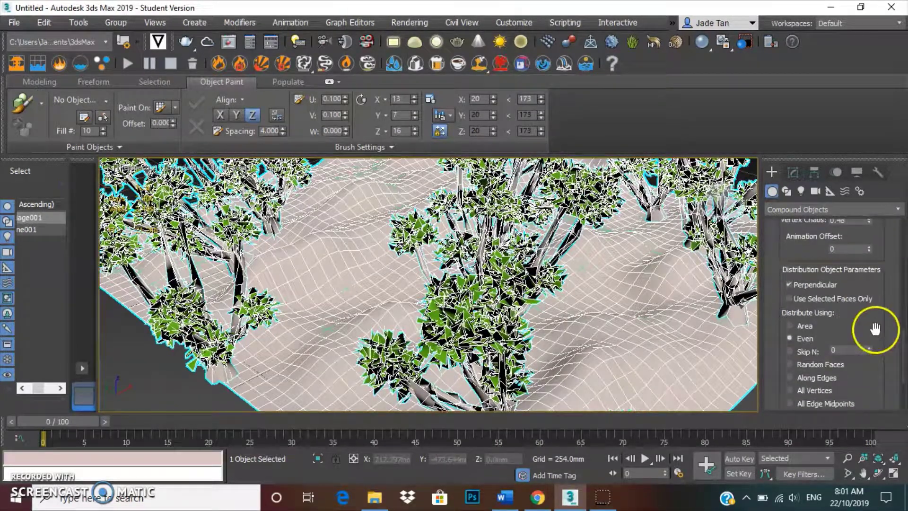
pyautogui.scroll(-2, 867, 314)
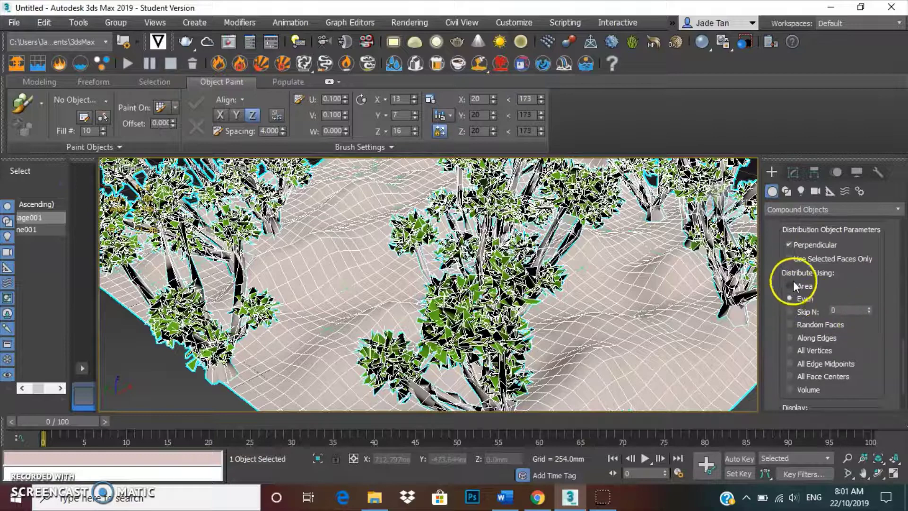
pyautogui.click(806, 287)
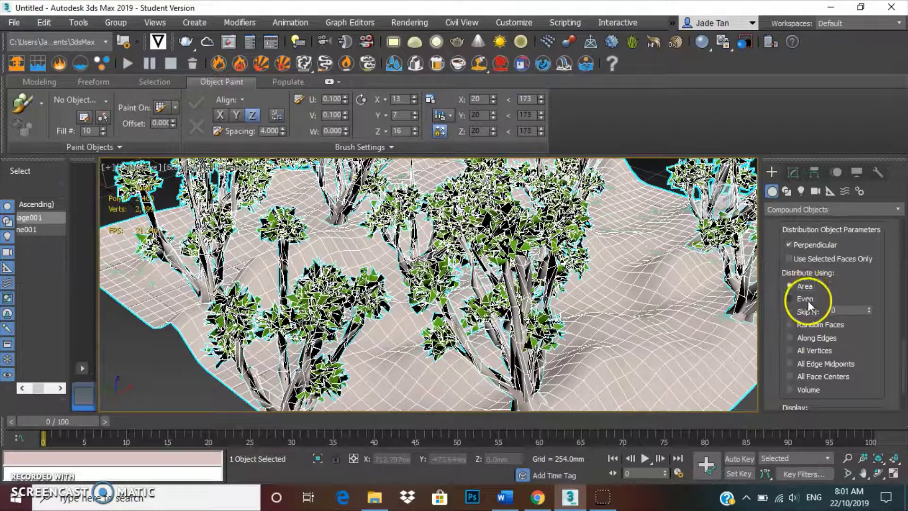
pyautogui.click(806, 299)
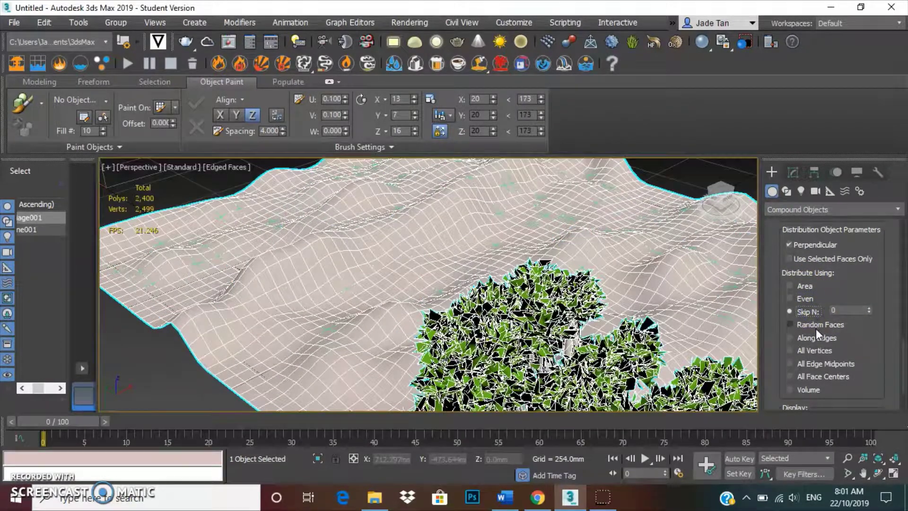
pyautogui.click(438, 133)
pyautogui.click(807, 352)
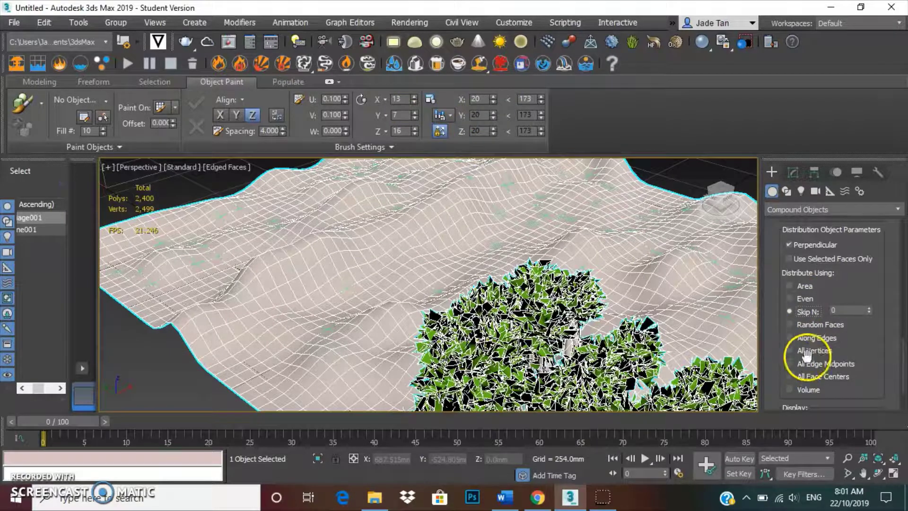
pyautogui.click(815, 324)
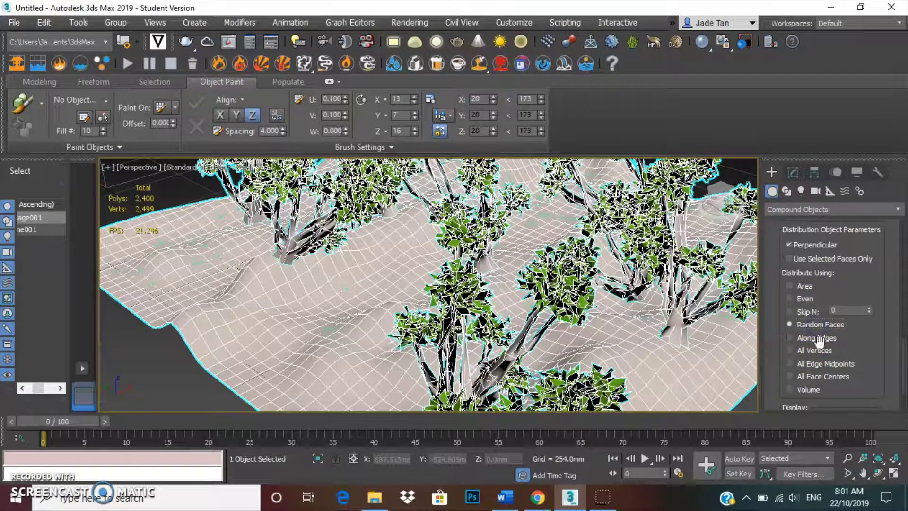
pyautogui.click(824, 339)
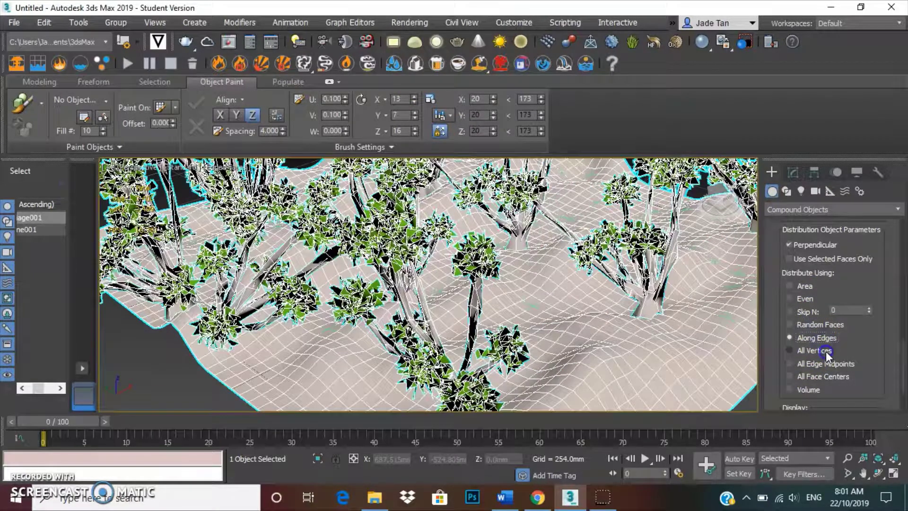
pyautogui.click(826, 351)
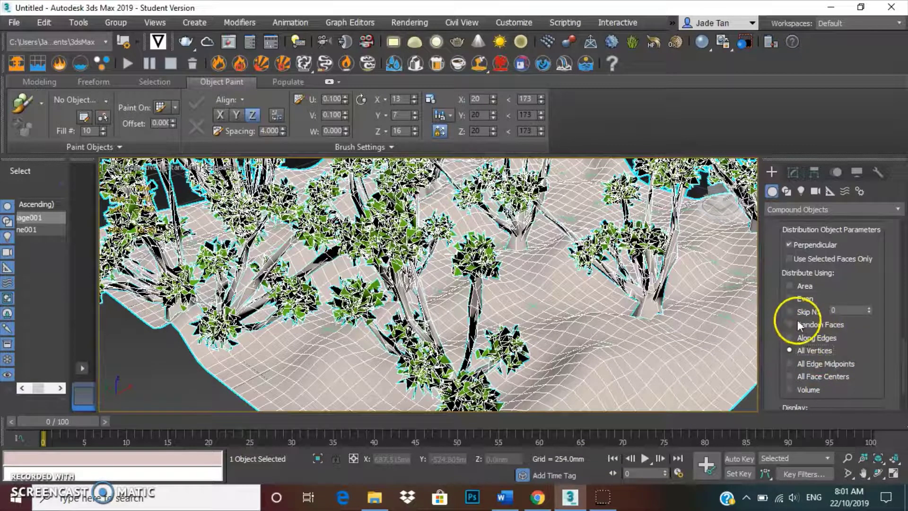
pyautogui.click(832, 311)
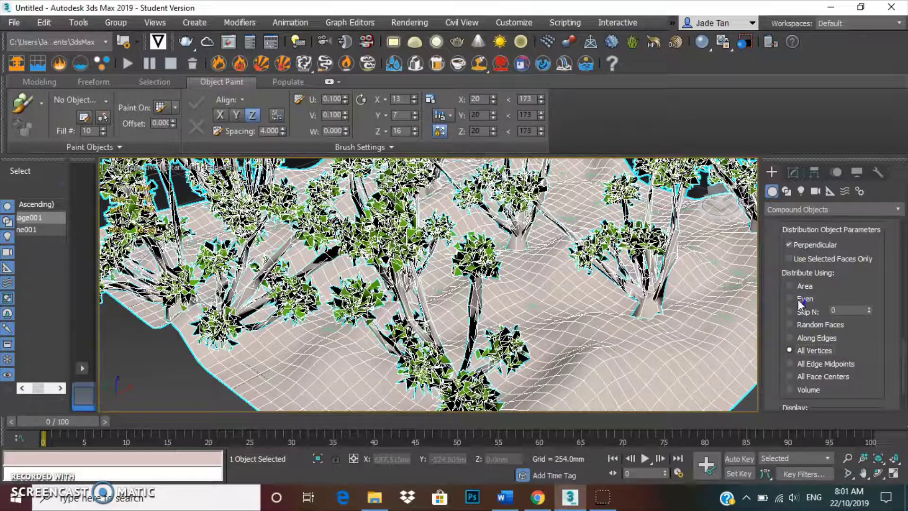
pyautogui.click(710, 282)
pyautogui.click(796, 285)
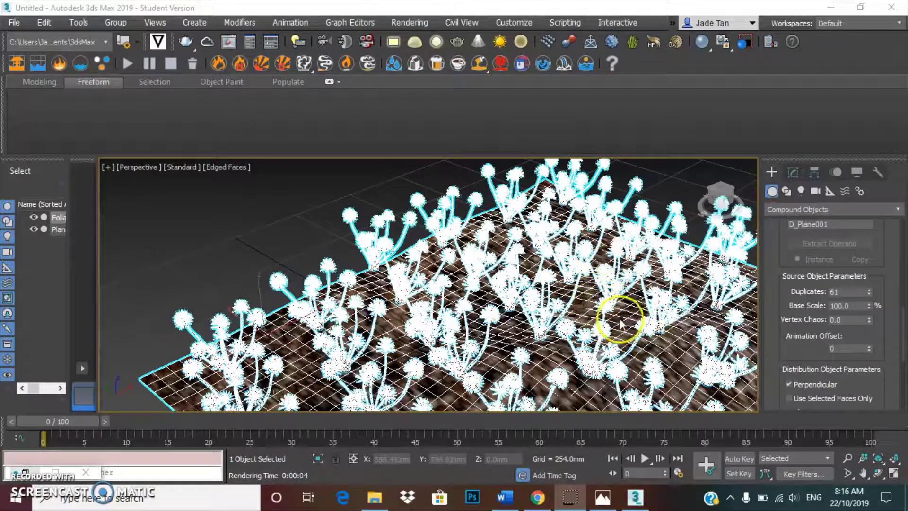
# Restore the minimized Slate Material Editor, reduce it to a smaller window and reposition it so the material nodes are in view
pyautogui.scroll(2, 448, 355)
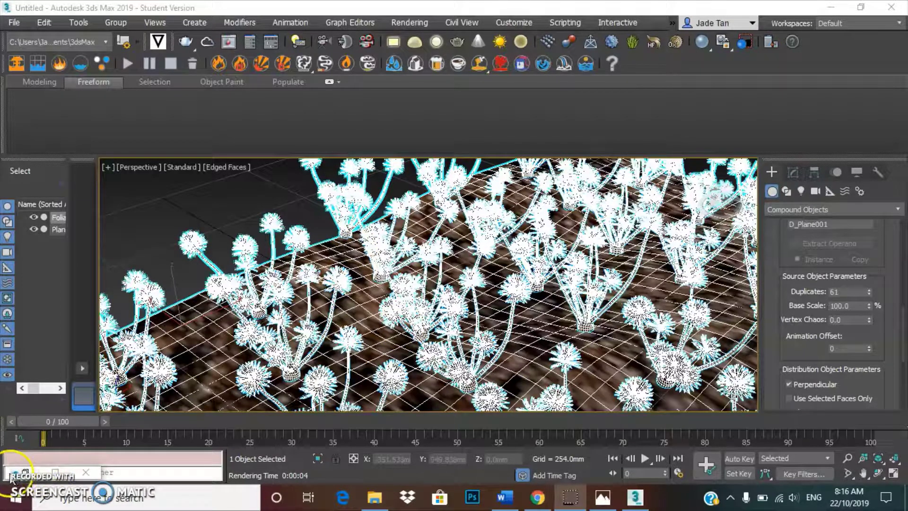
pyautogui.click(55, 473)
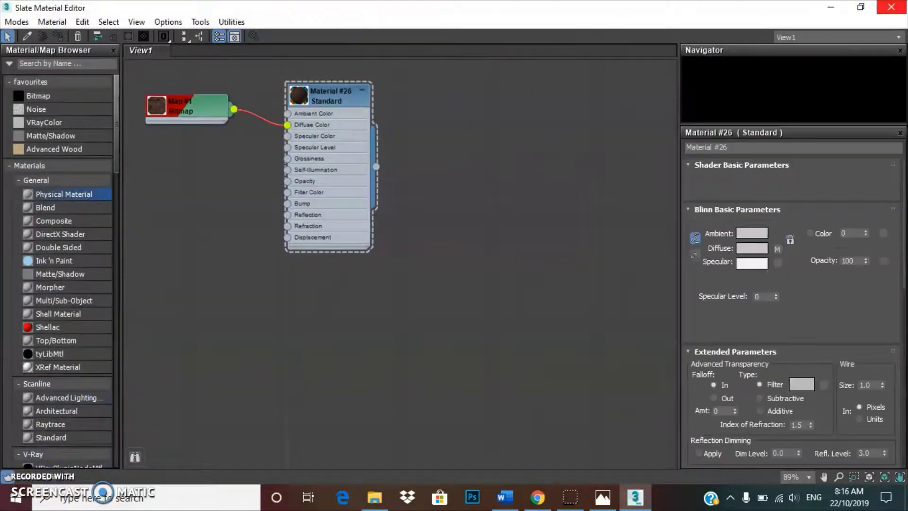
pyautogui.click(861, 8)
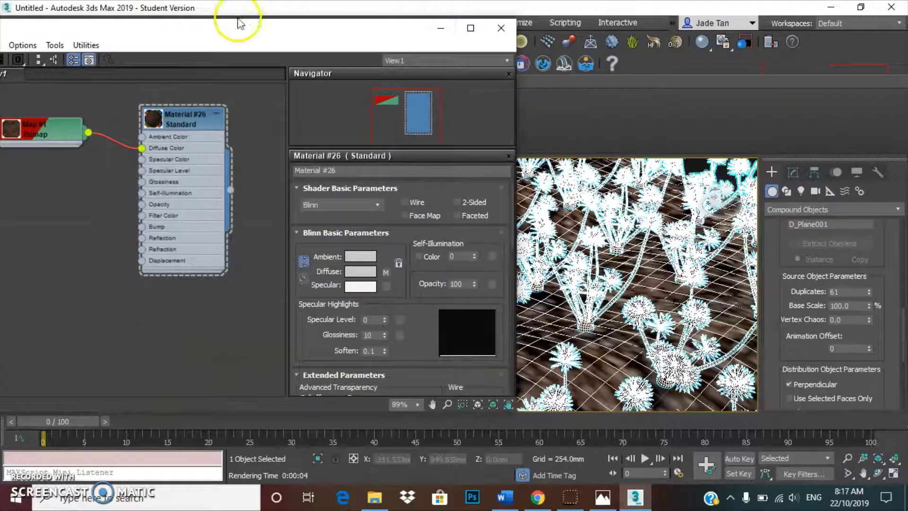
pyautogui.moveTo(246, 28); pyautogui.dragTo(329, 28)
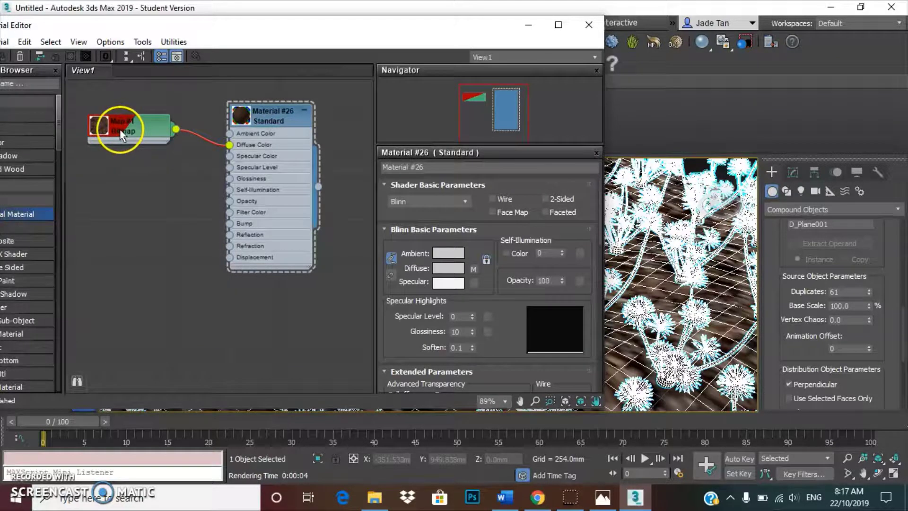
pyautogui.rightClick(102, 135)
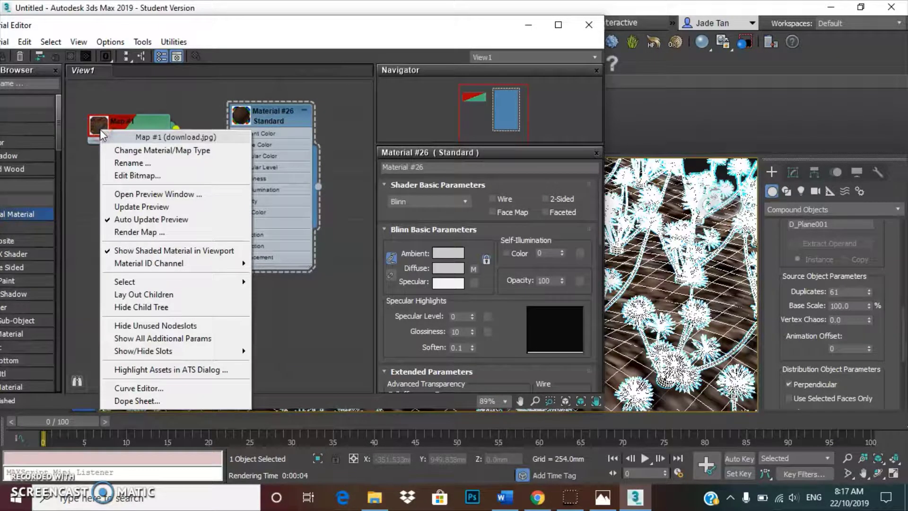
pyautogui.click(116, 175)
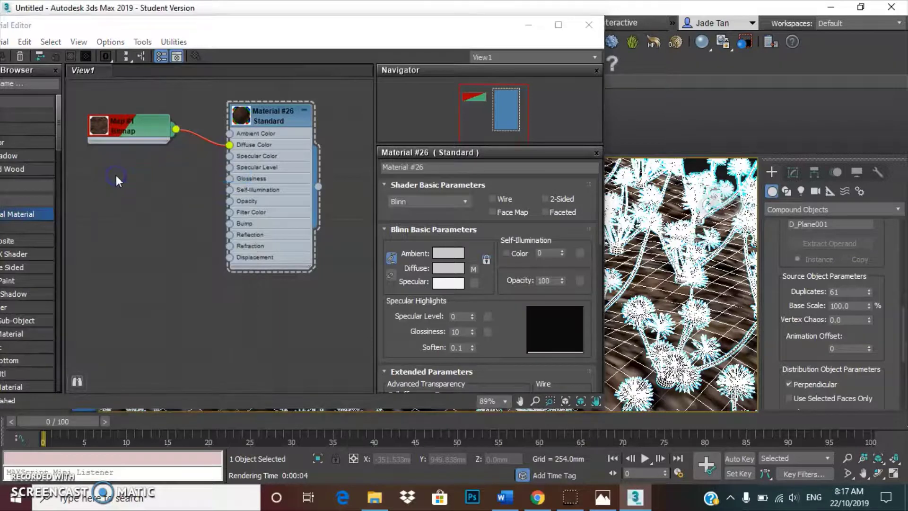
pyautogui.scroll(-5, 249, 226)
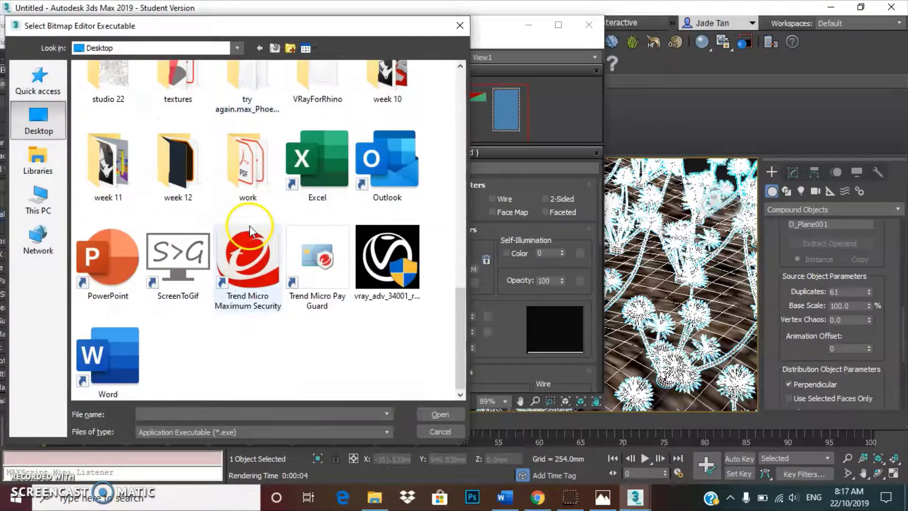
pyautogui.scroll(5, 415, 334)
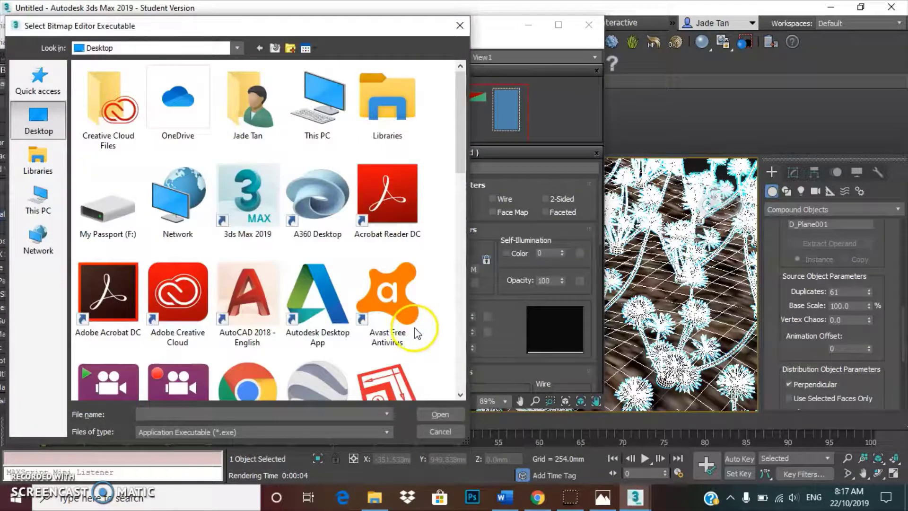
pyautogui.click(379, 431)
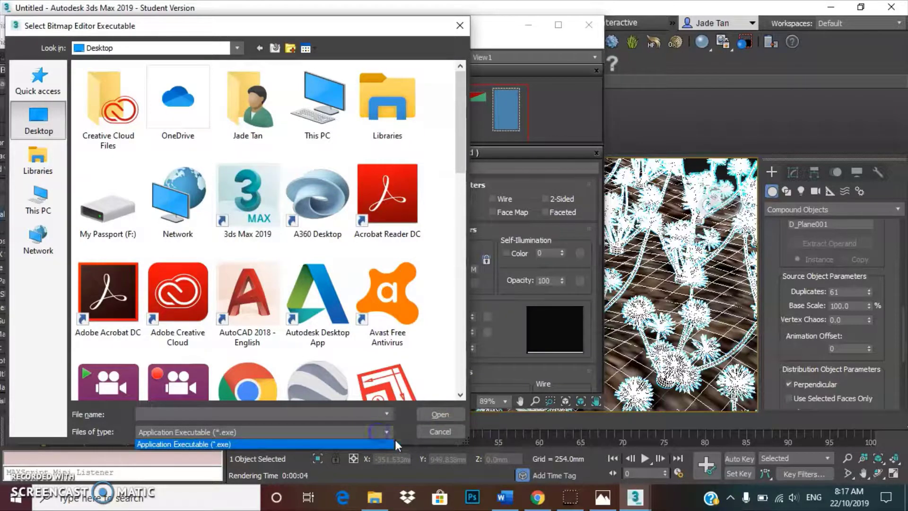
pyautogui.click(443, 435)
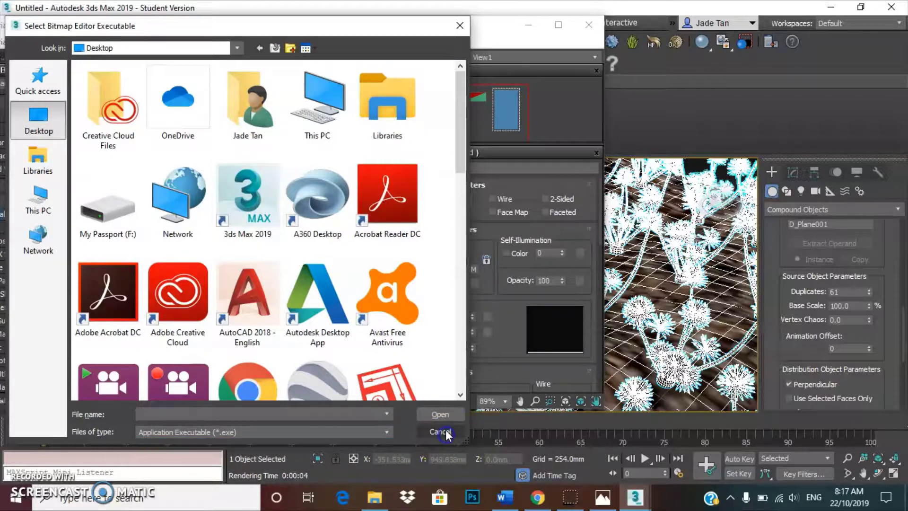
pyautogui.click(460, 25)
# Change the type of the soil map node to Bitmap and reload the download image from the Desktop
pyautogui.rightClick(129, 134)
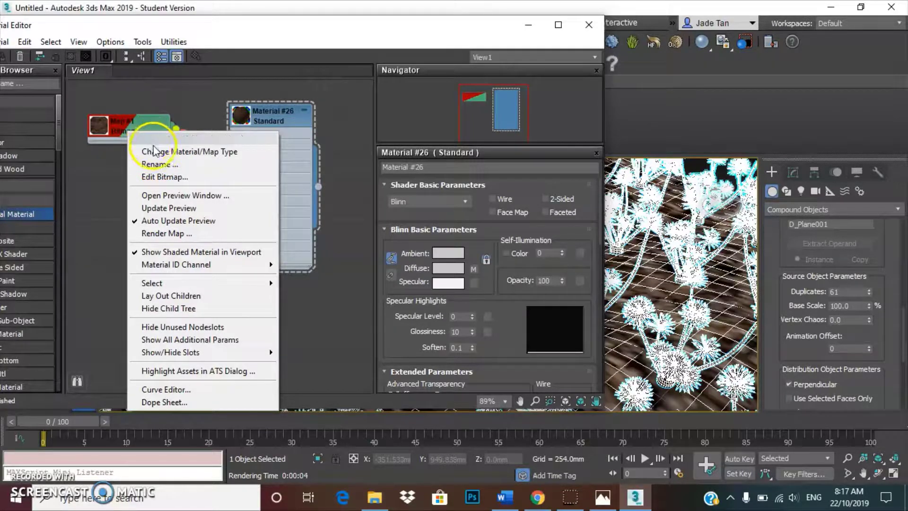
pyautogui.click(157, 151)
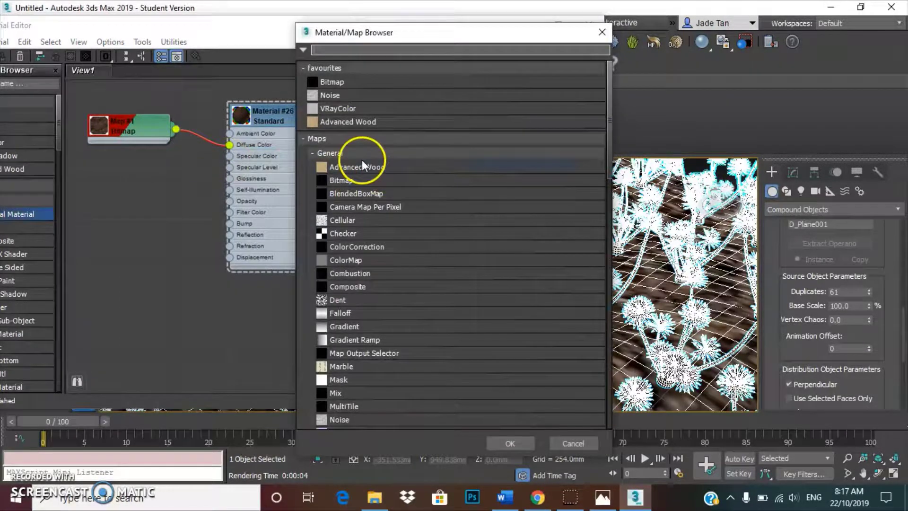
pyautogui.click(520, 447)
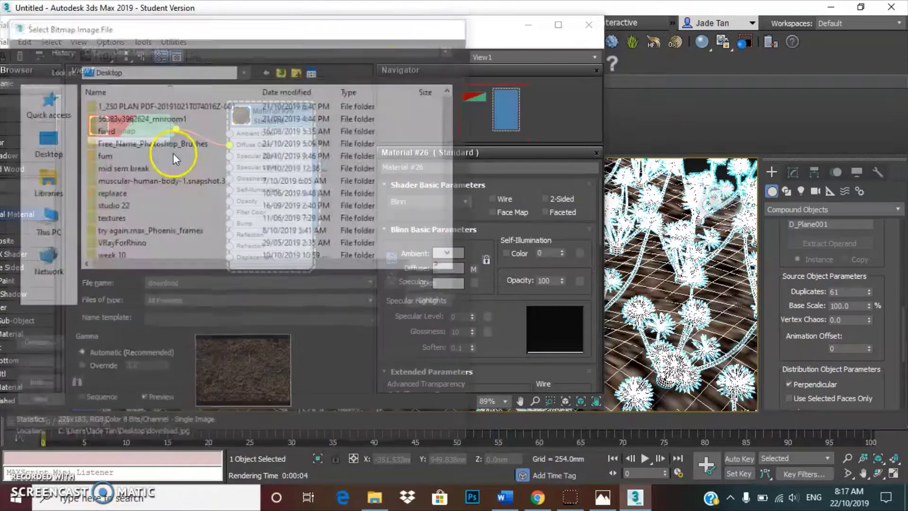
pyautogui.doubleClick(175, 153)
# Enlarge the soil bitmap node's preview and switch the connected Standard material's shader to Multi-Layer
pyautogui.doubleClick(103, 126)
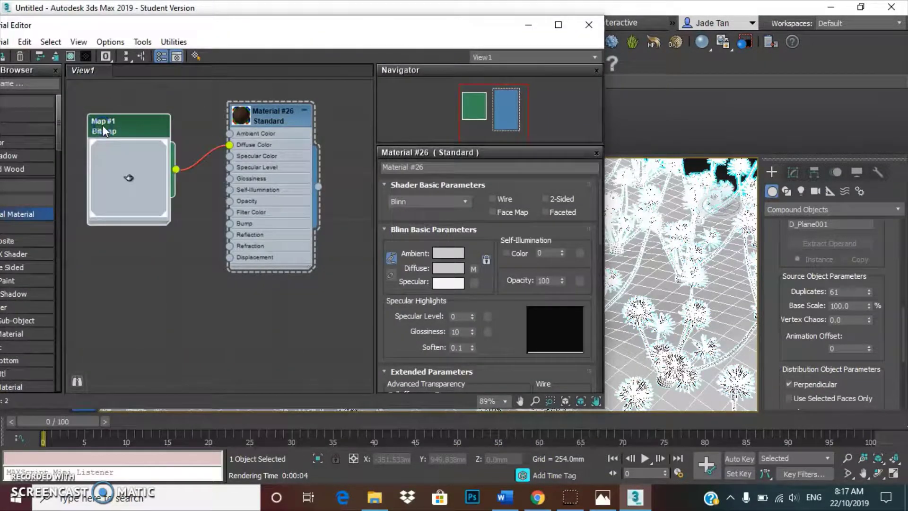
pyautogui.doubleClick(123, 177)
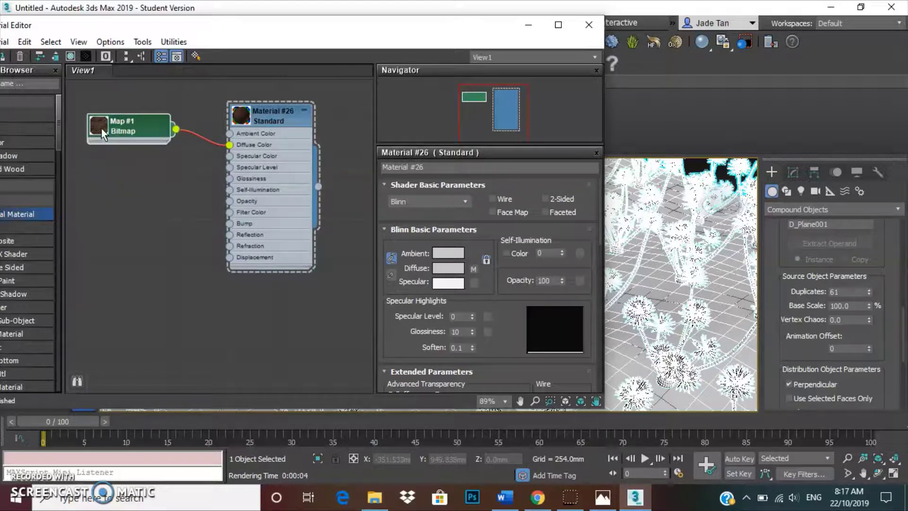
pyautogui.rightClick(100, 127)
pyautogui.click(88, 130)
pyautogui.doubleClick(88, 130)
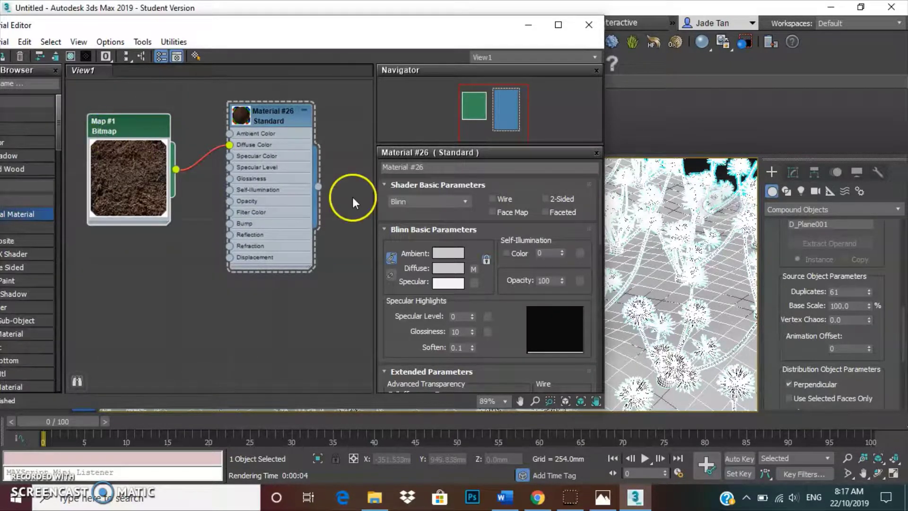
pyautogui.scroll(-2, 472, 206)
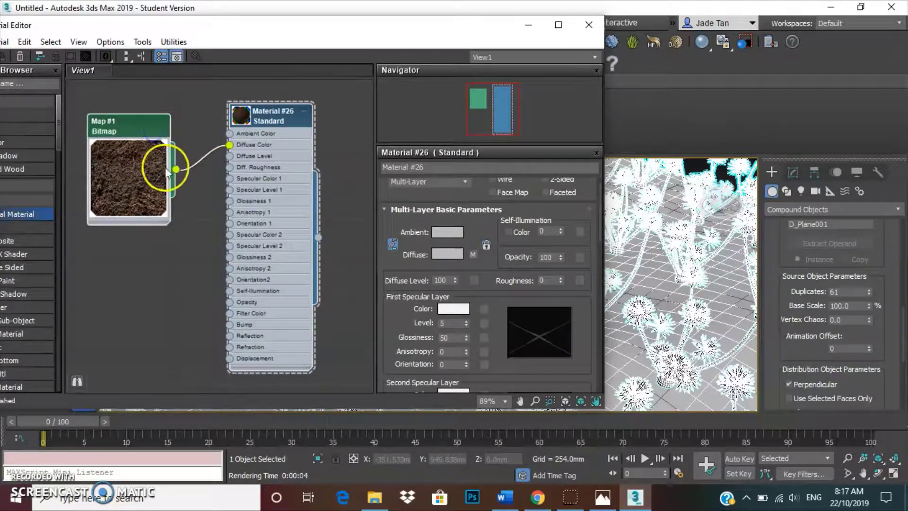
# Add a new Bitmap map to the emptied node view, using the grass image from the Desktop
pyautogui.moveTo(345, 26); pyautogui.dragTo(440, 35)
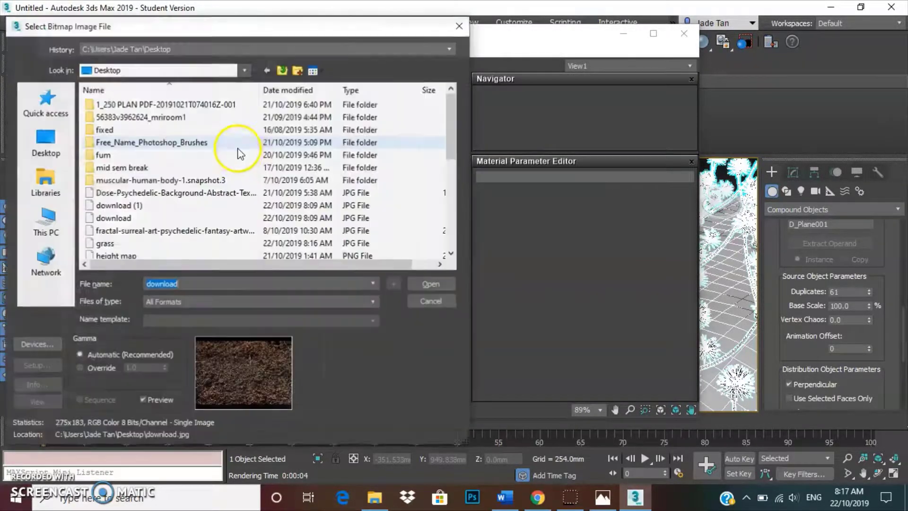
pyautogui.scroll(-1, 308, 206)
pyautogui.scroll(-5, 308, 211)
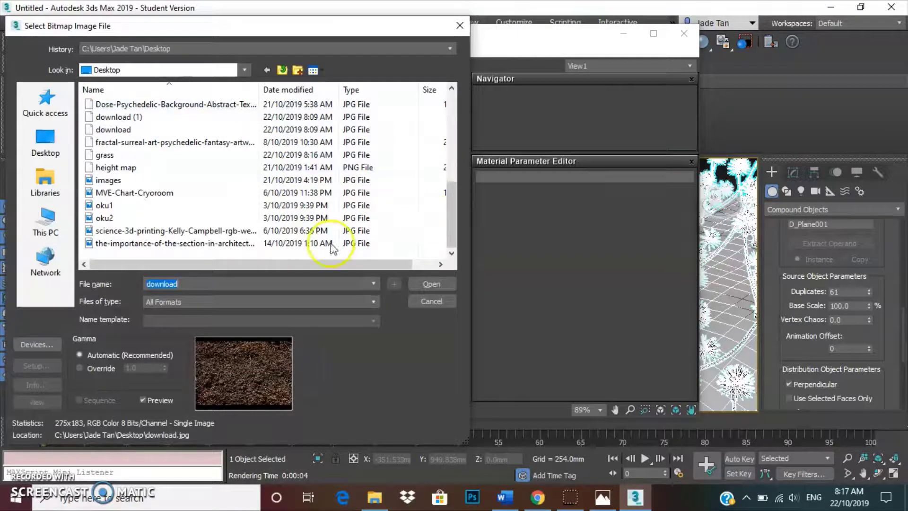
pyautogui.scroll(1, 156, 194)
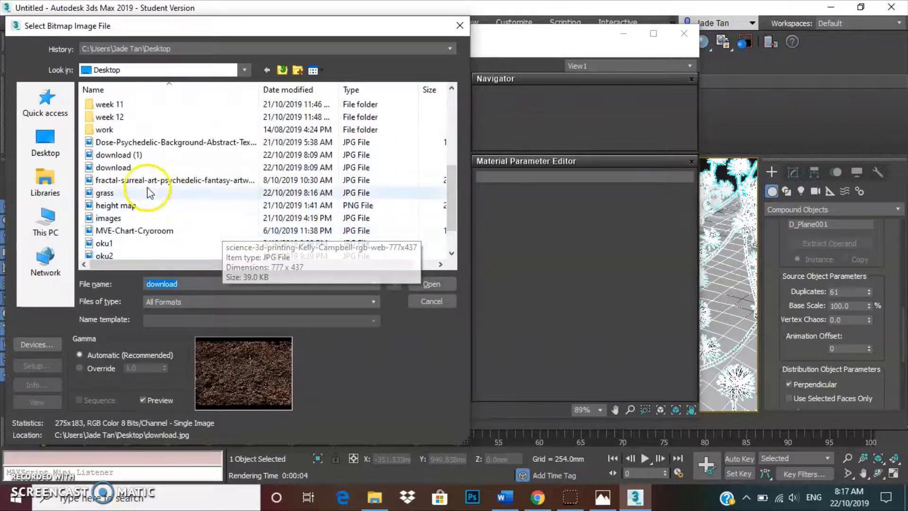
pyautogui.click(150, 193)
pyautogui.click(422, 283)
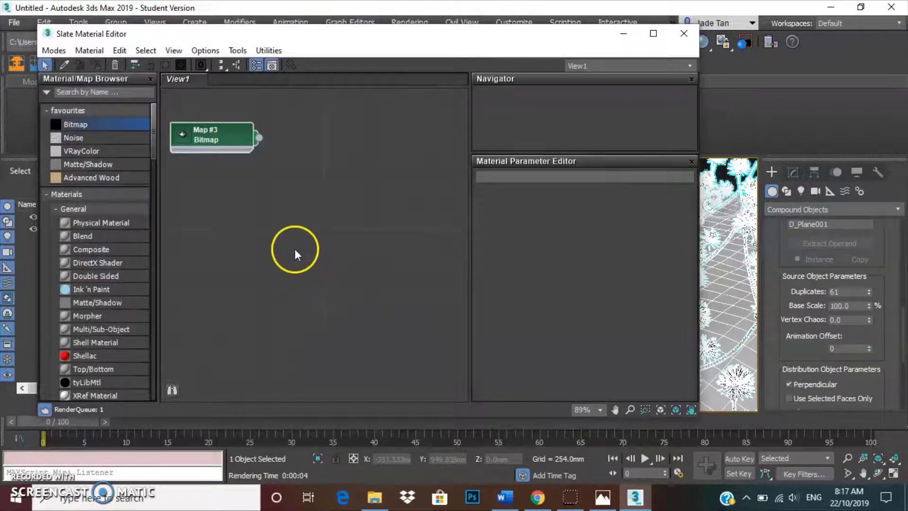
# Add a Scanline Standard material beside the grass bitmap and connect the bitmap to its Diffuse Color
pyautogui.rightClick(293, 148)
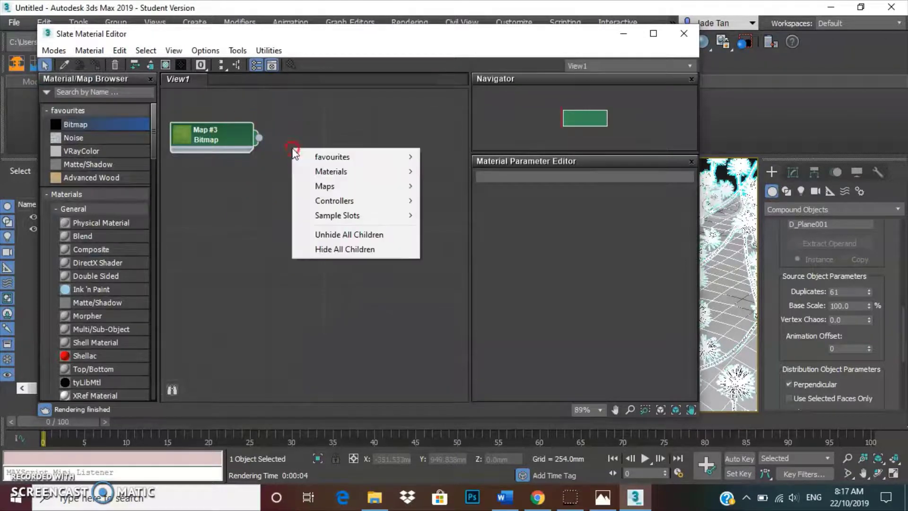
pyautogui.click(327, 170)
pyautogui.moveTo(478, 186)
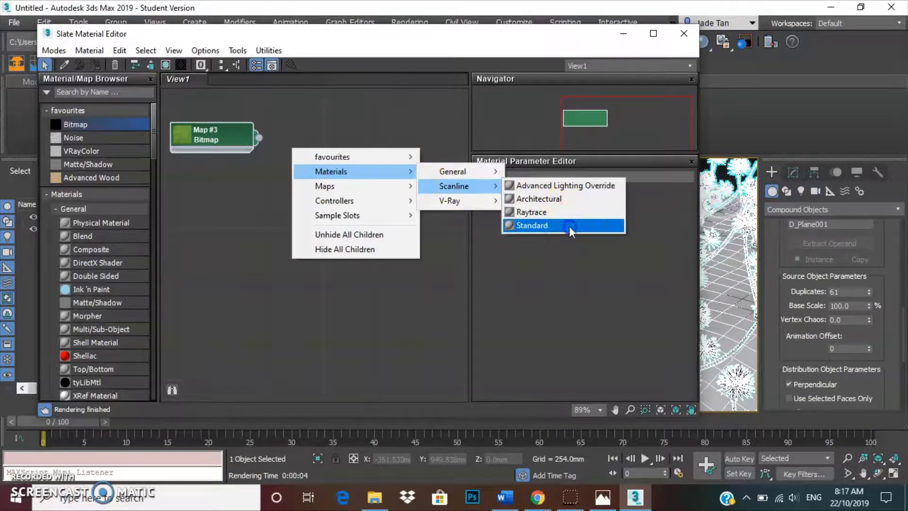
pyautogui.click(569, 226)
pyautogui.moveTo(327, 183); pyautogui.dragTo(386, 171)
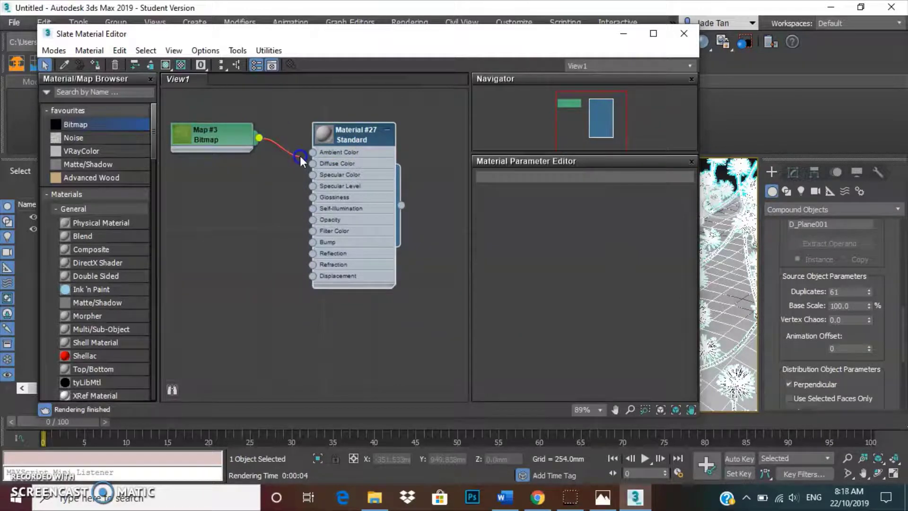
pyautogui.moveTo(299, 158); pyautogui.dragTo(303, 164)
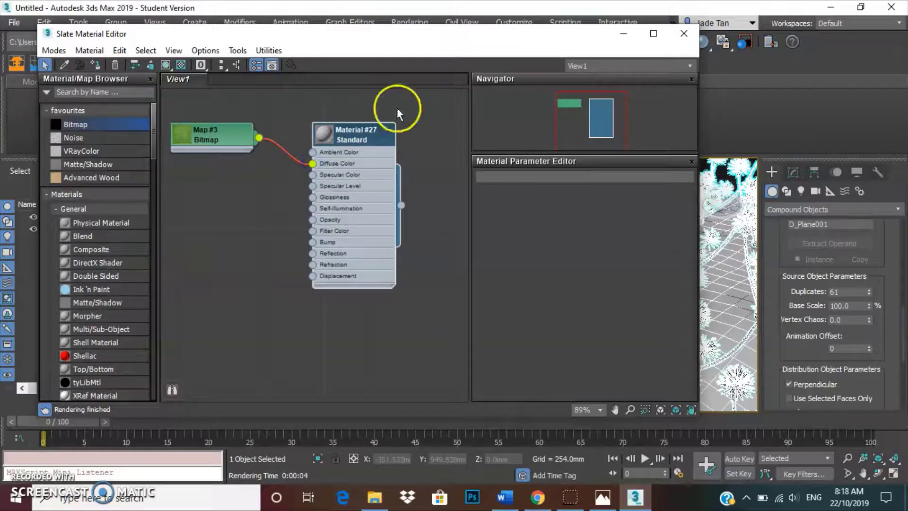
# Assign the grass material to the scattered terrain object, show it shaded in the viewport, and put the material editor away
pyautogui.moveTo(512, 44); pyautogui.dragTo(407, 46)
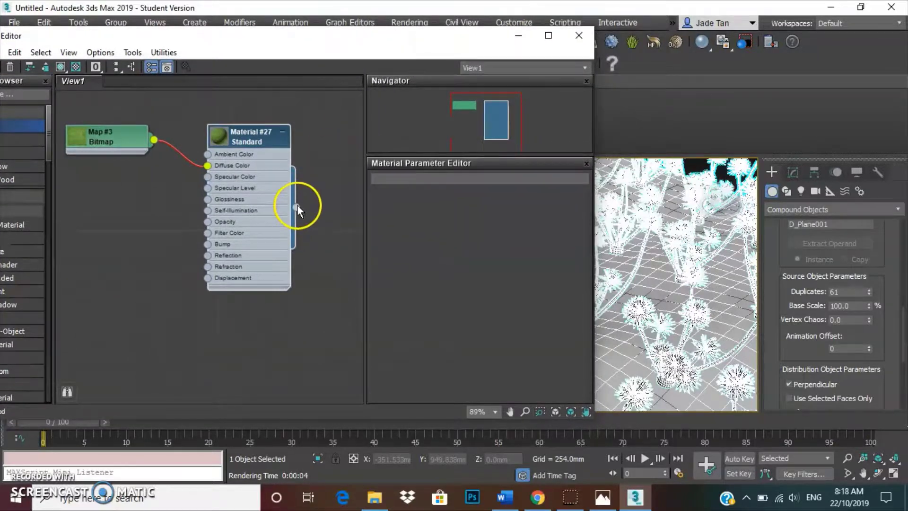
pyautogui.moveTo(296, 207)
pyautogui.mouseDown()
pyautogui.moveTo(691, 284)
pyautogui.moveTo(641, 378)
pyautogui.mouseUp()
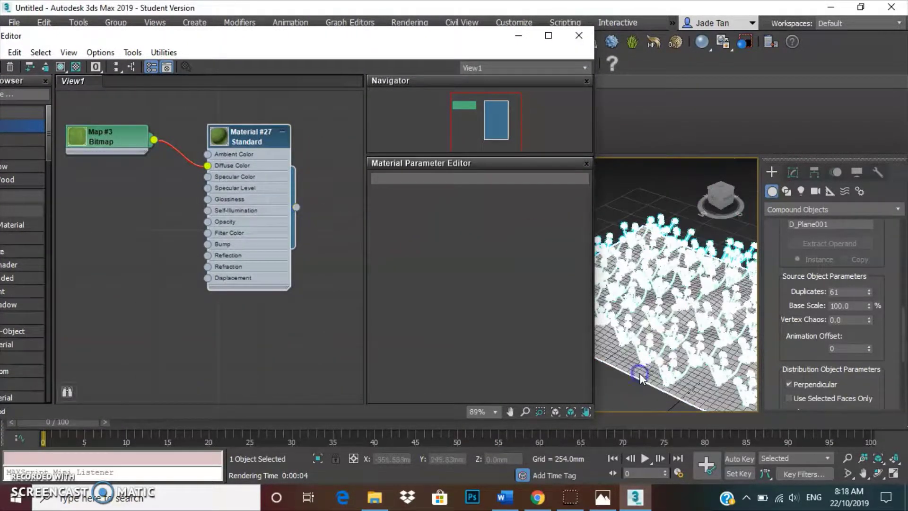
pyautogui.moveTo(126, 41); pyautogui.dragTo(184, 43)
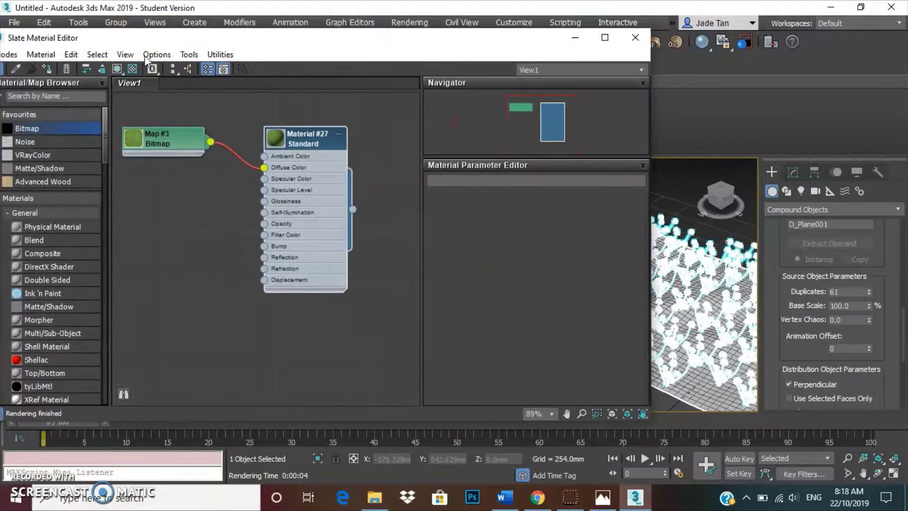
pyautogui.click(117, 71)
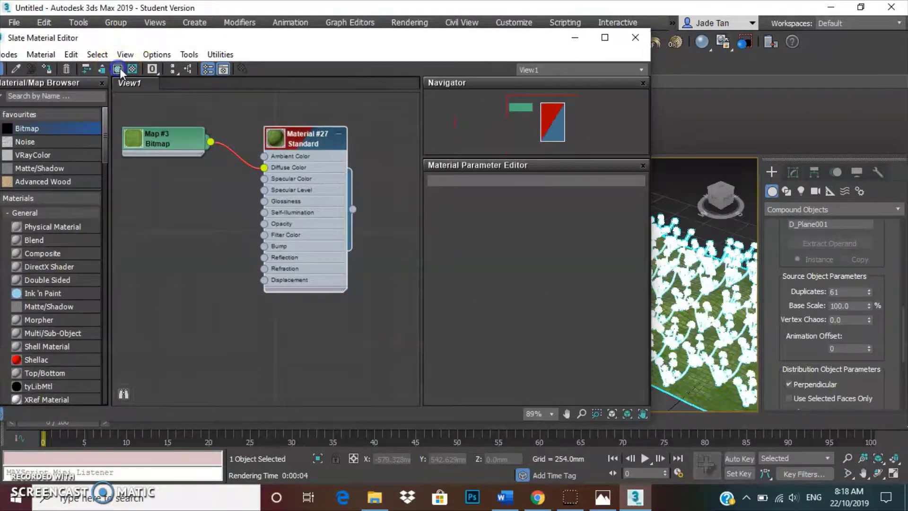
pyautogui.click(587, 38)
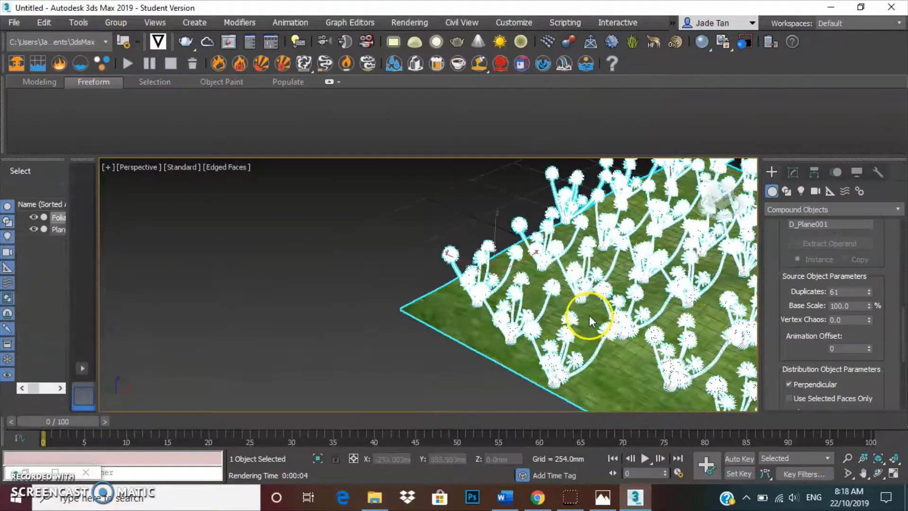
# Render the Perspective view with a closer framing of the scattered yuccas on the terrain
pyautogui.scroll(-5, 604, 321)
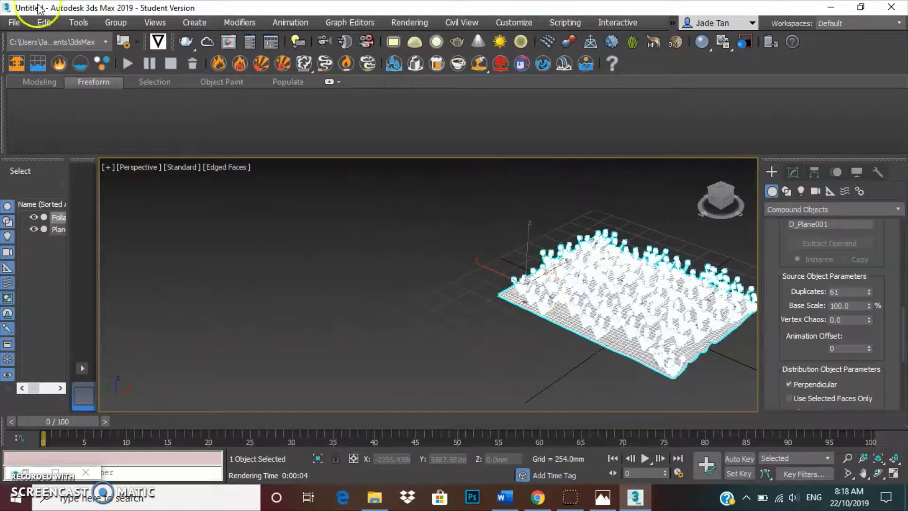
pyautogui.scroll(6, 691, 310)
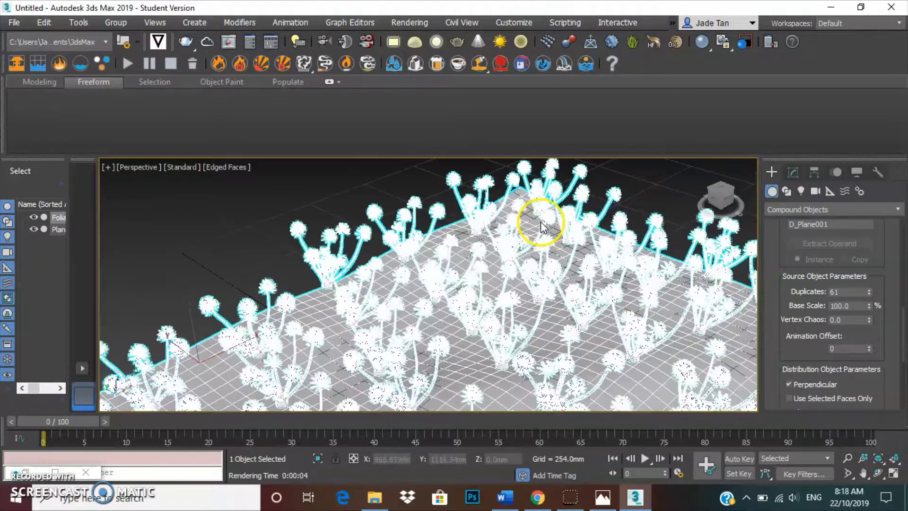
pyautogui.scroll(-4, 545, 265)
pyautogui.scroll(6, 629, 326)
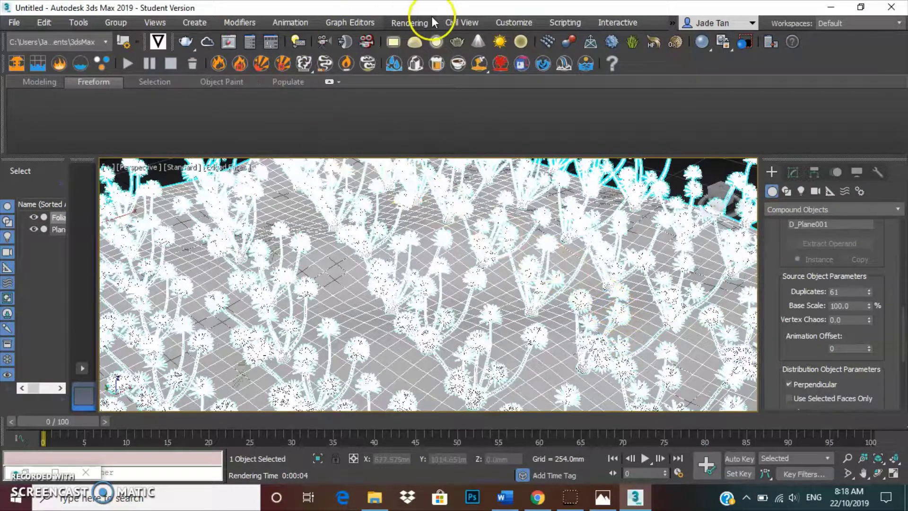
pyautogui.click(418, 23)
pyautogui.click(427, 41)
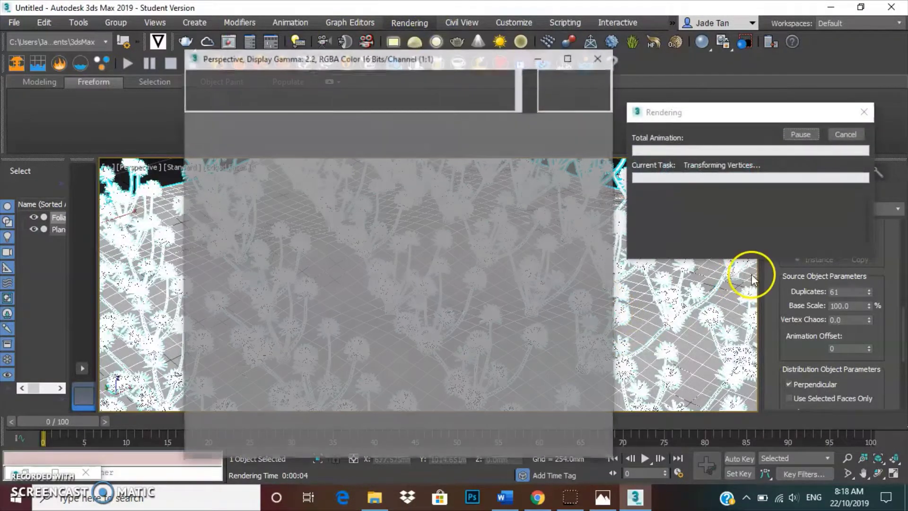